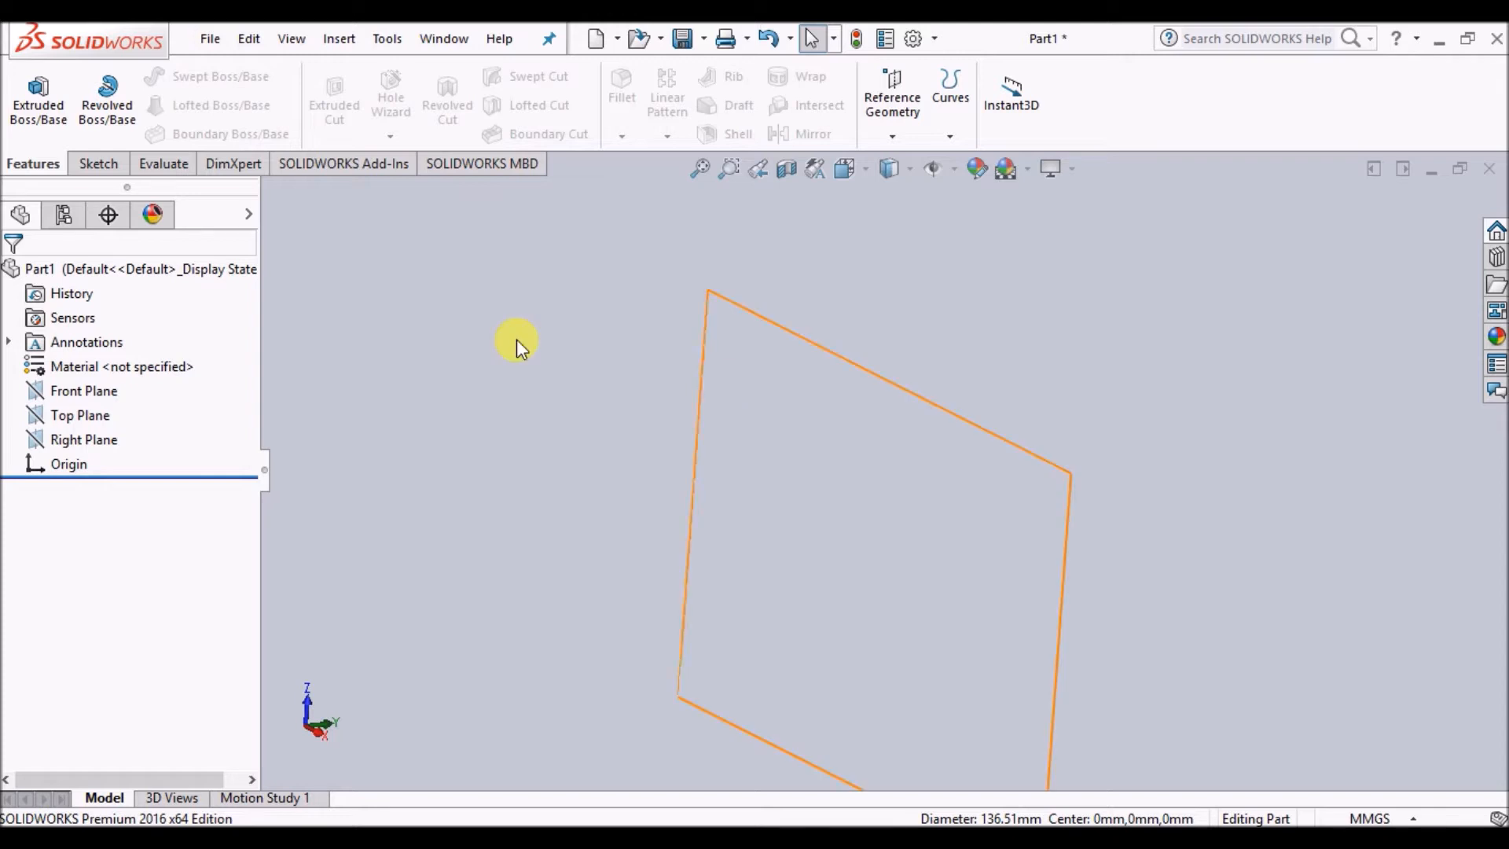
Step: Create a new part document
{"action": "left_click", "coordinate": [218, 43]}
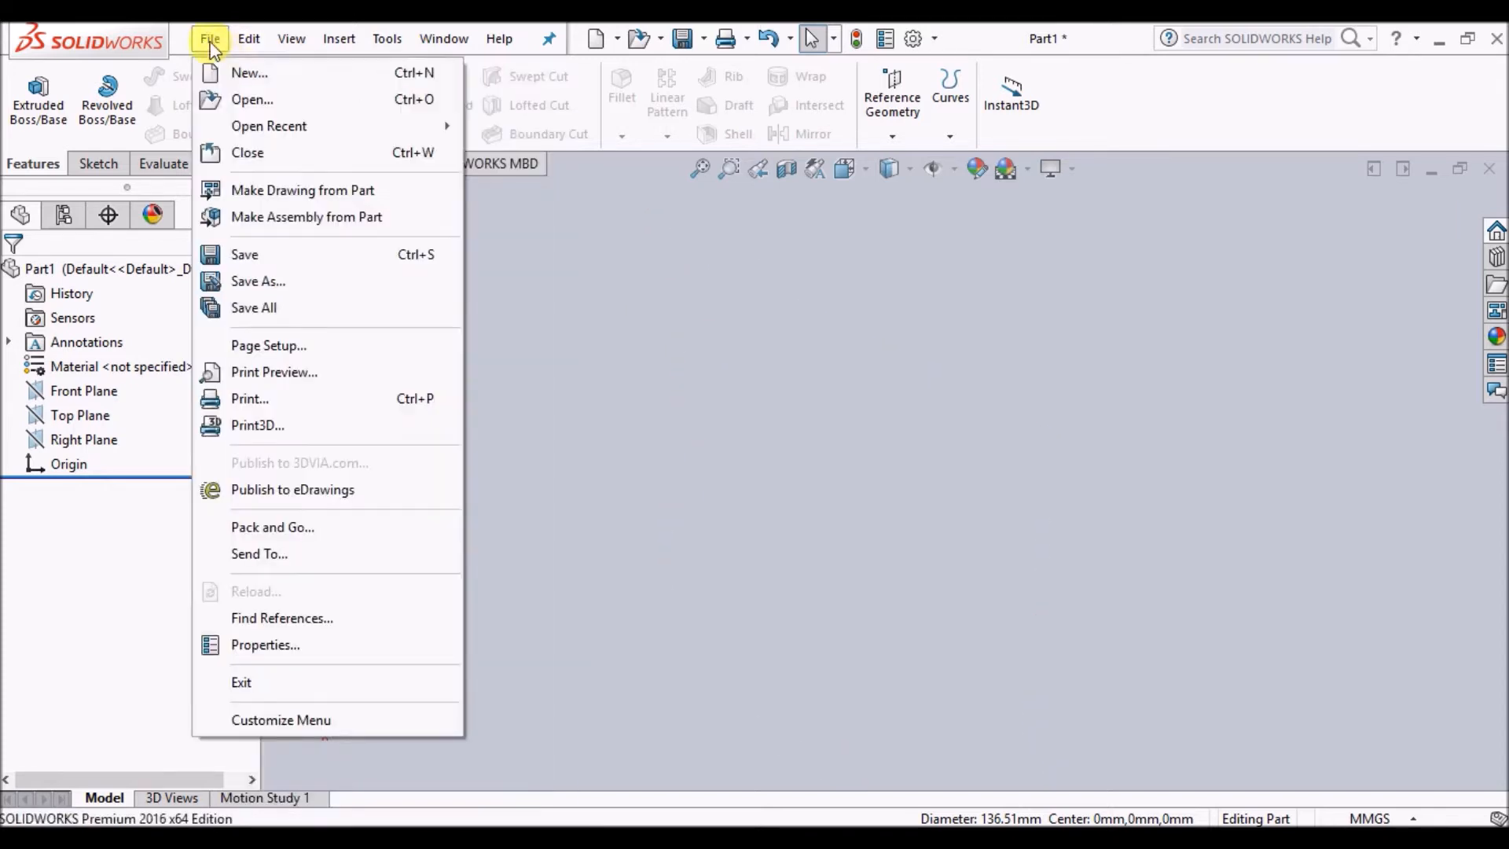
{"action": "left_click", "coordinate": [224, 83]}
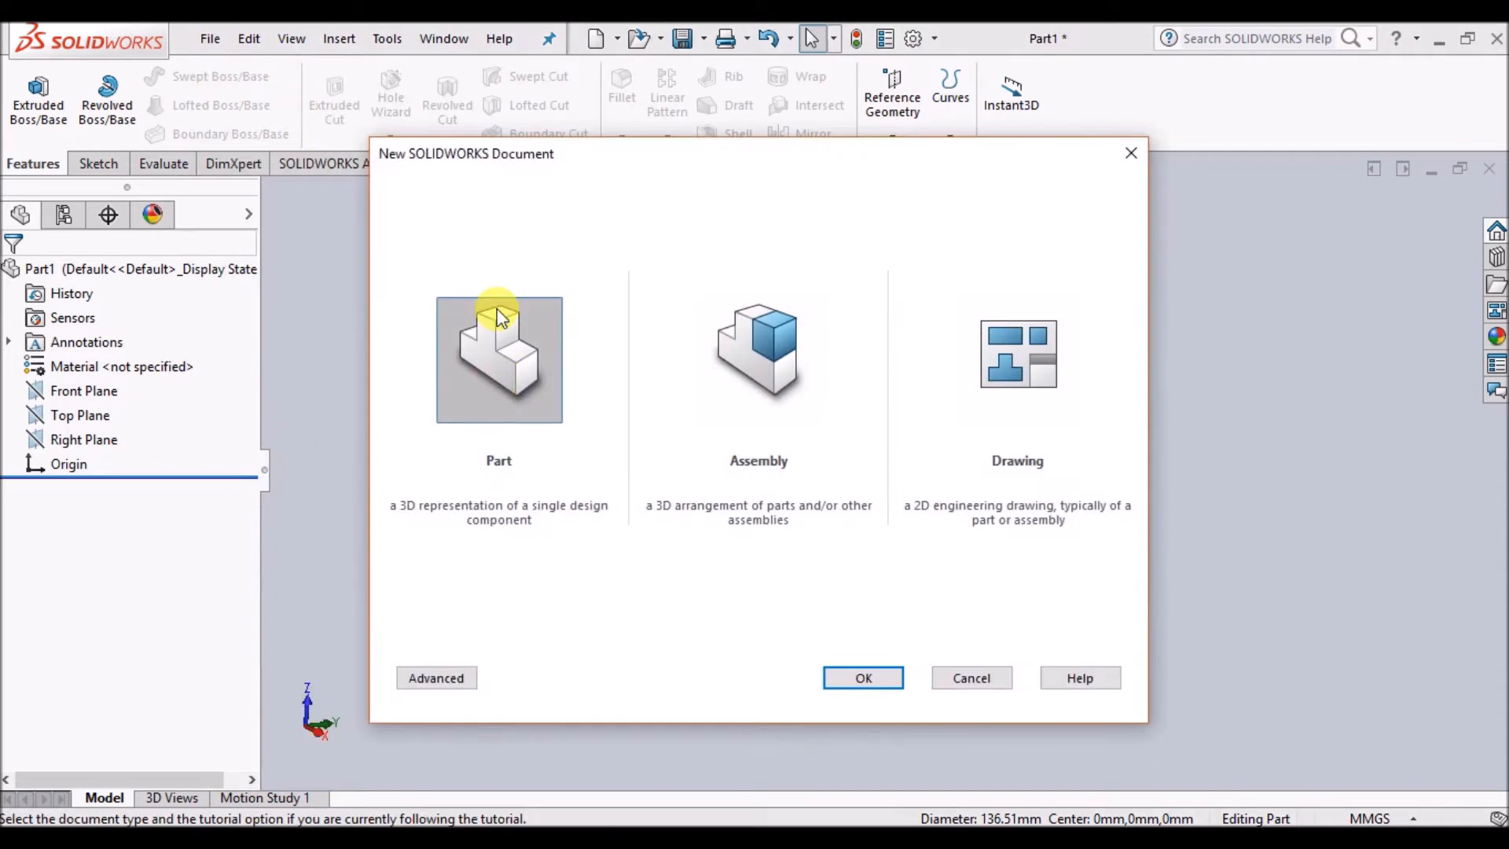
{"action": "left_click", "coordinate": [864, 676]}
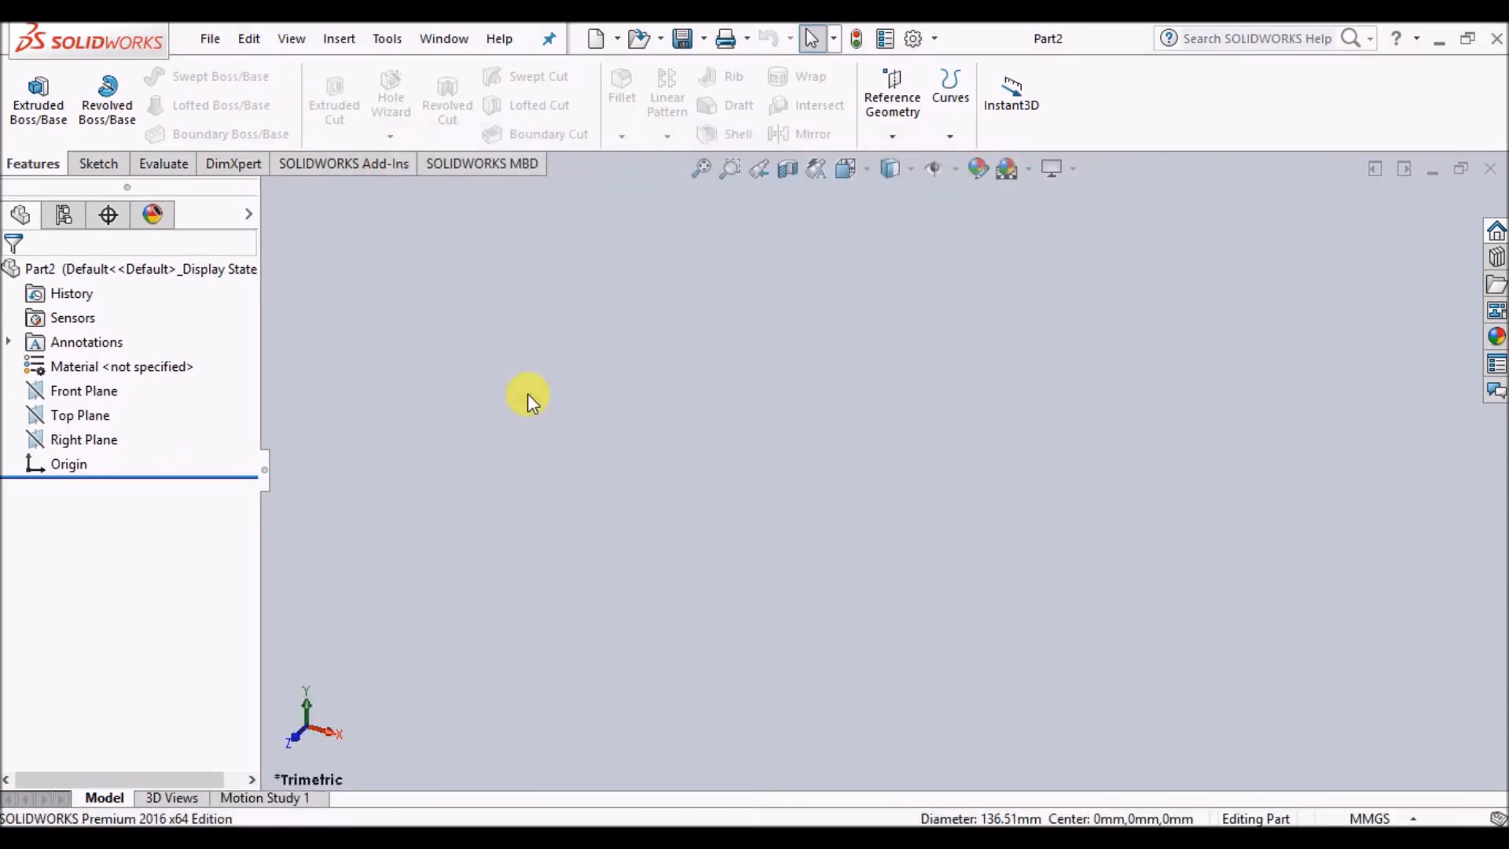
Step: Sketch a circle about 135 mm in diameter on the Front Plane, centred on the origin
{"action": "left_click", "coordinate": [98, 164]}
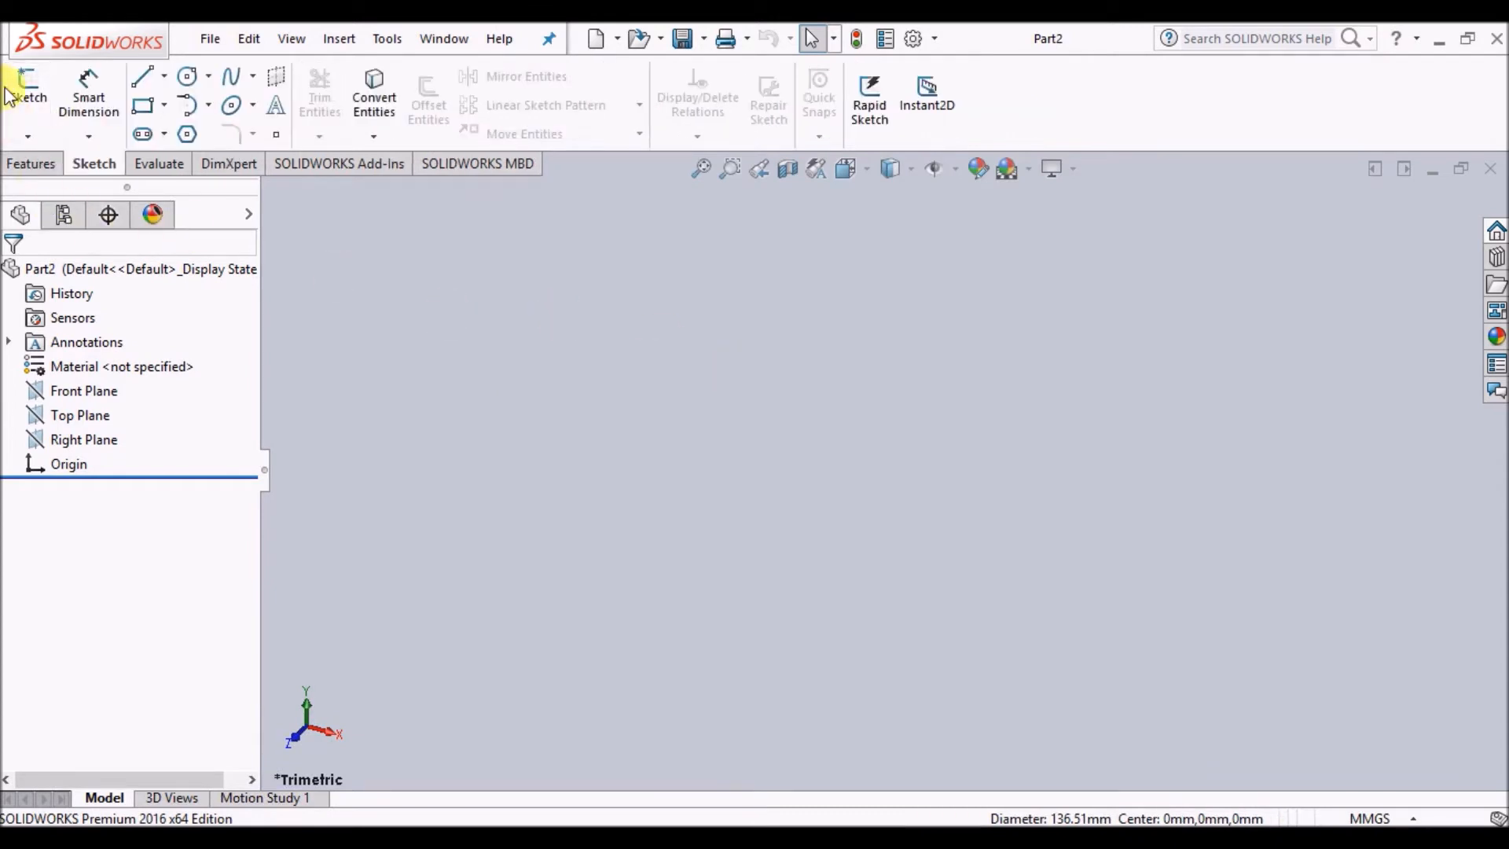
{"action": "left_click", "coordinate": [19, 90]}
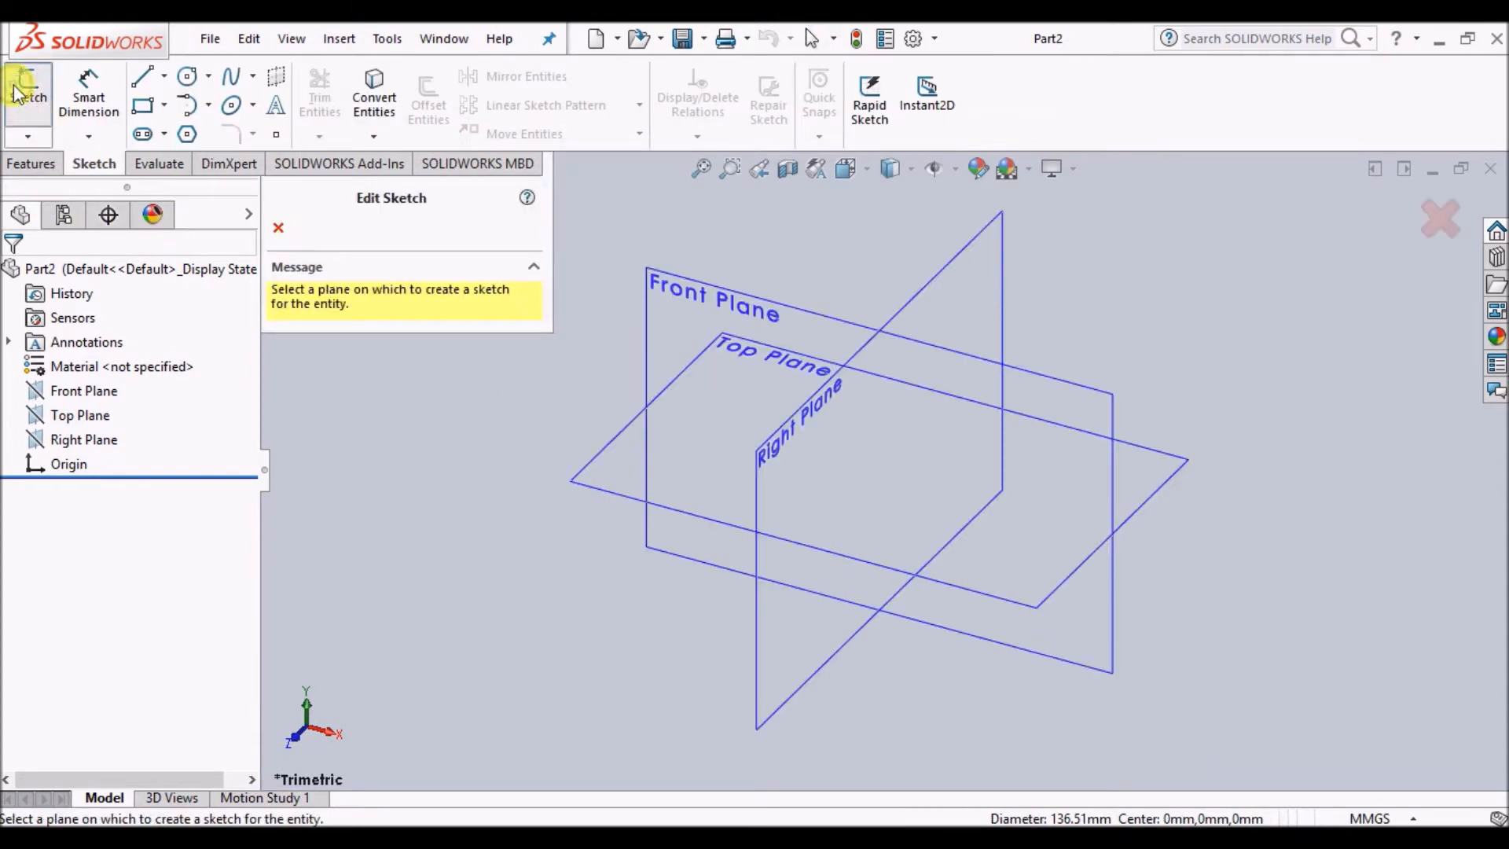
{"action": "left_click", "coordinate": [715, 291]}
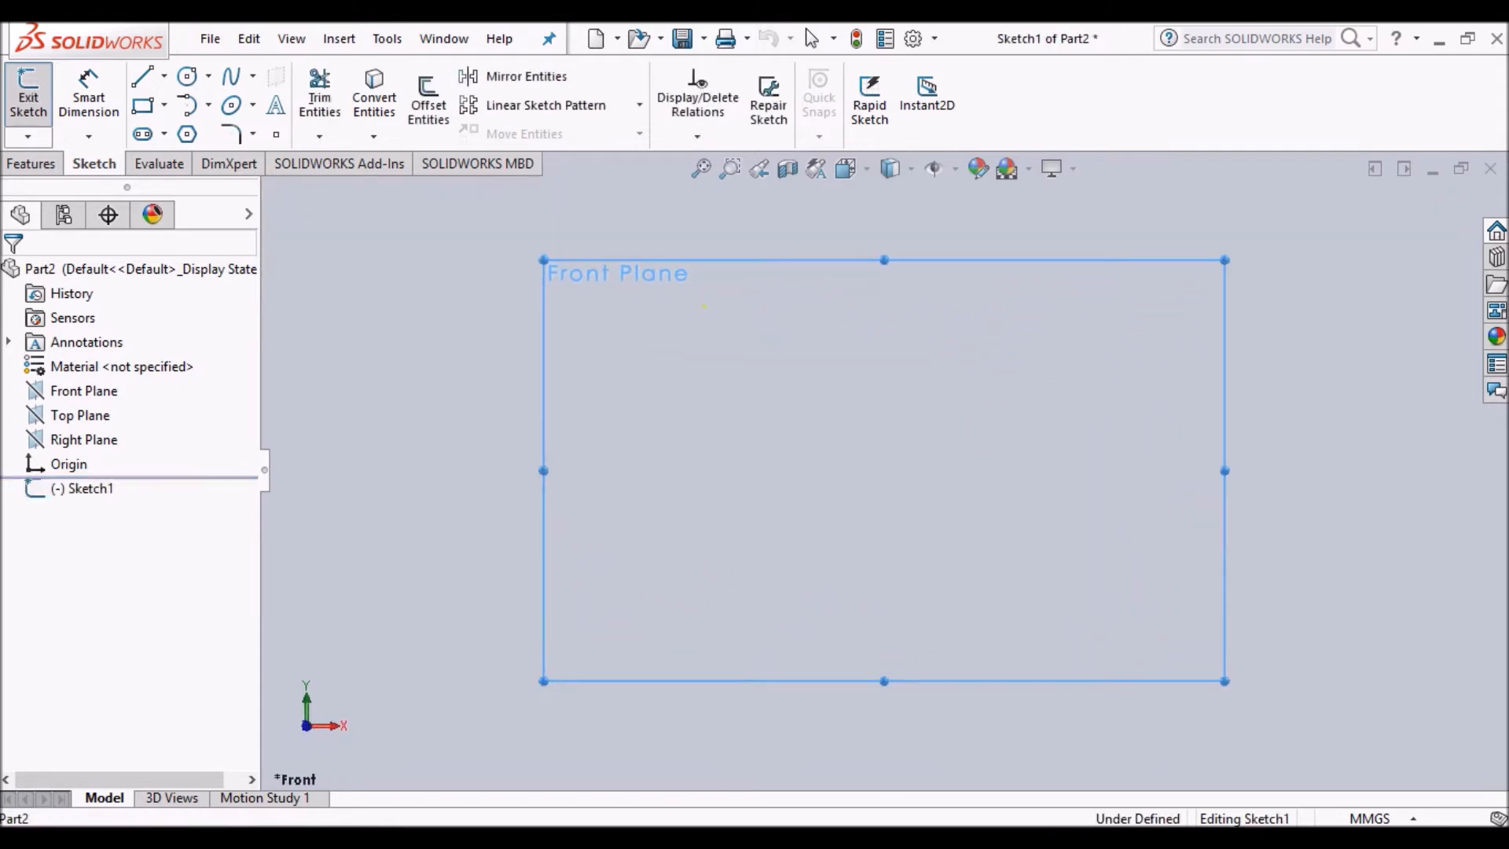
{"action": "left_click", "coordinate": [187, 76]}
{"action": "left_click", "coordinate": [886, 469]}
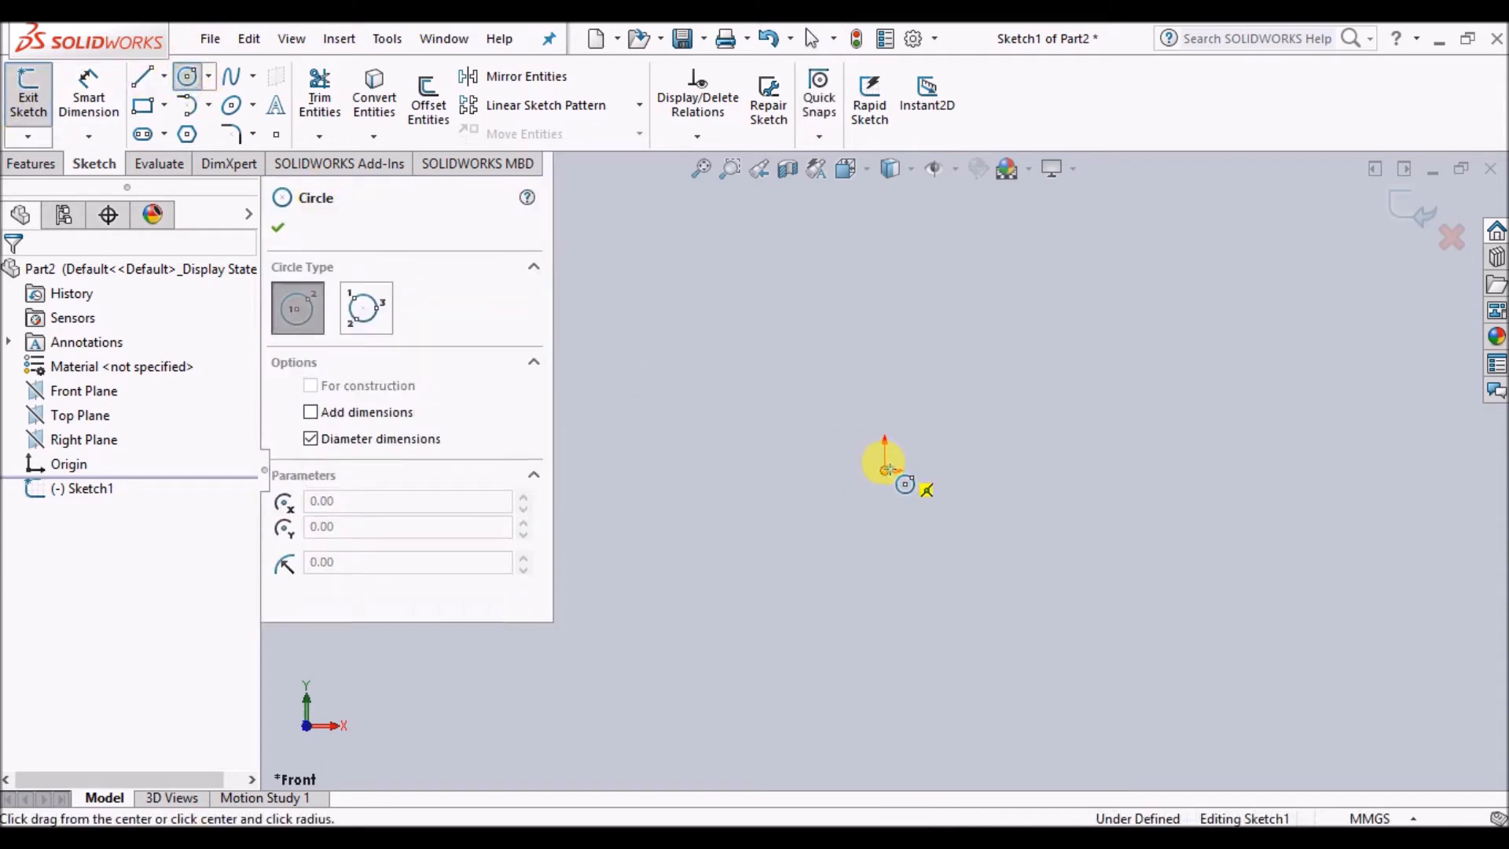
{"action": "left_click", "coordinate": [1108, 599]}
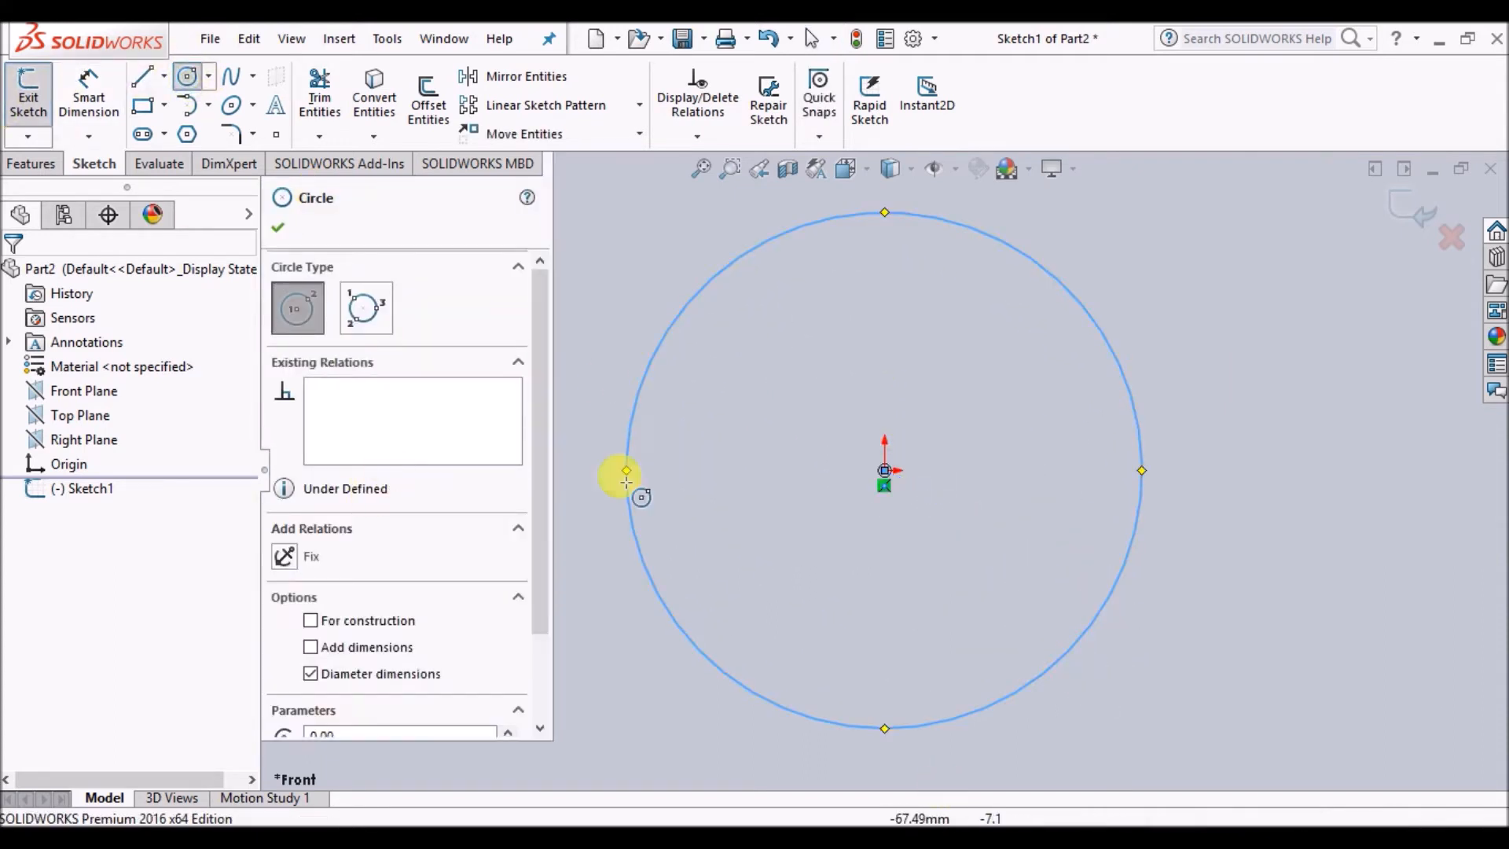
{"action": "left_click", "coordinate": [278, 227]}
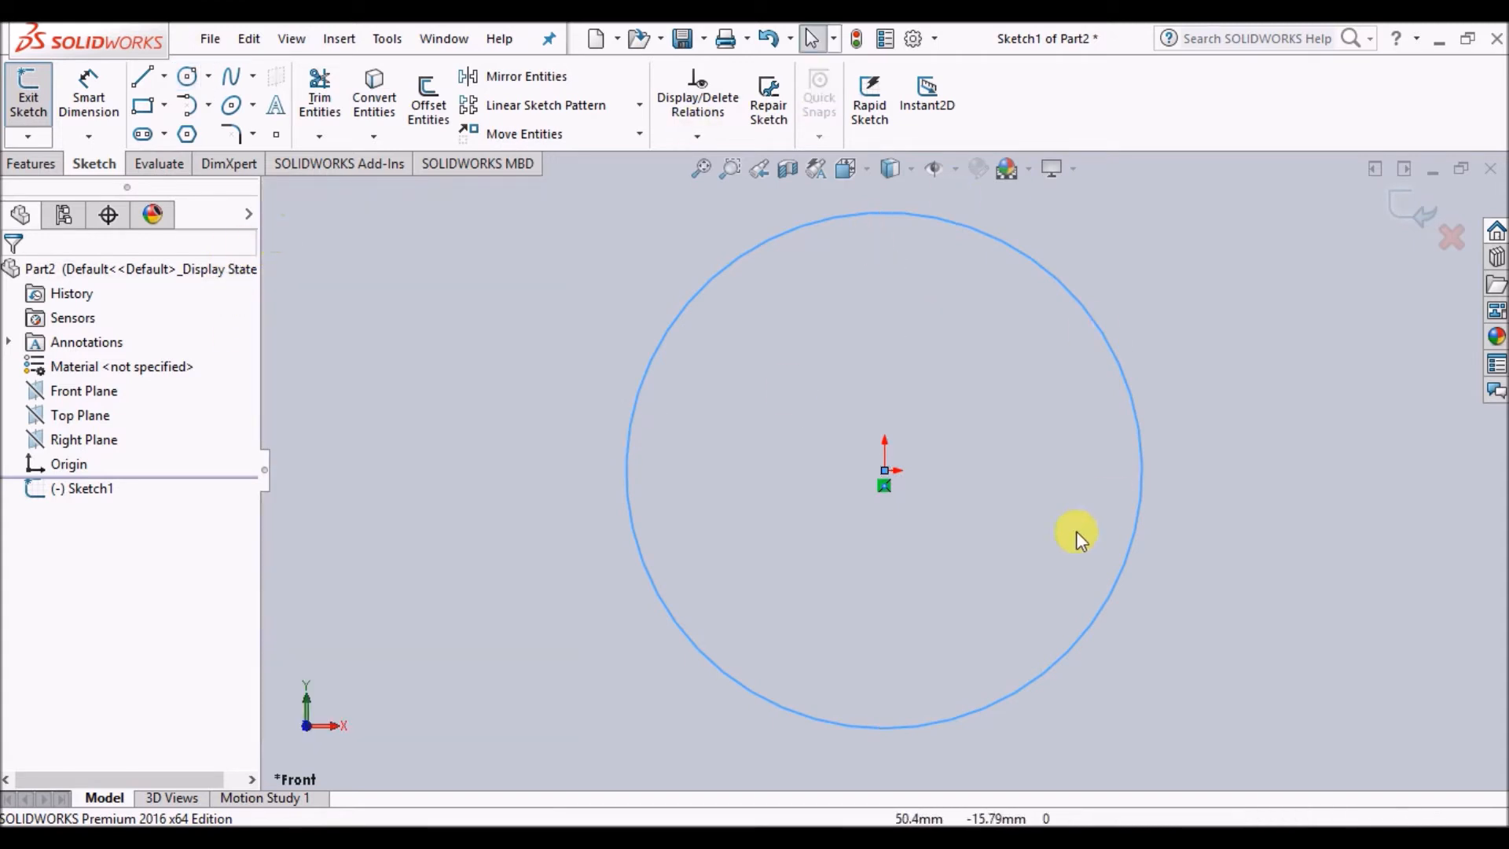
Step: Extrude the circle as a blind boss 120 mm deep to form a solid cylinder
{"action": "left_click", "coordinate": [32, 164]}
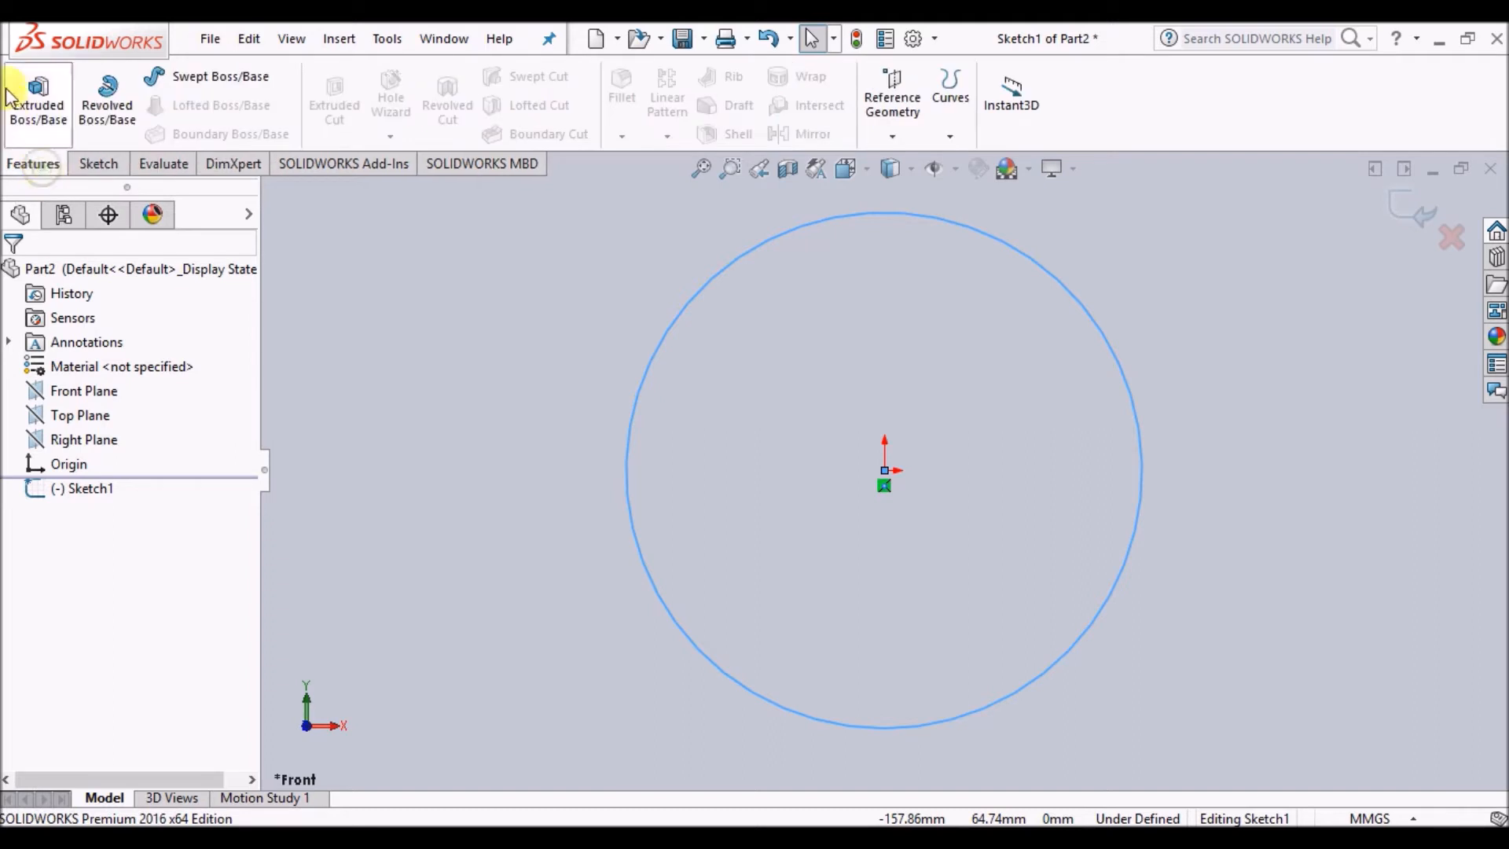
{"action": "left_click", "coordinate": [38, 98]}
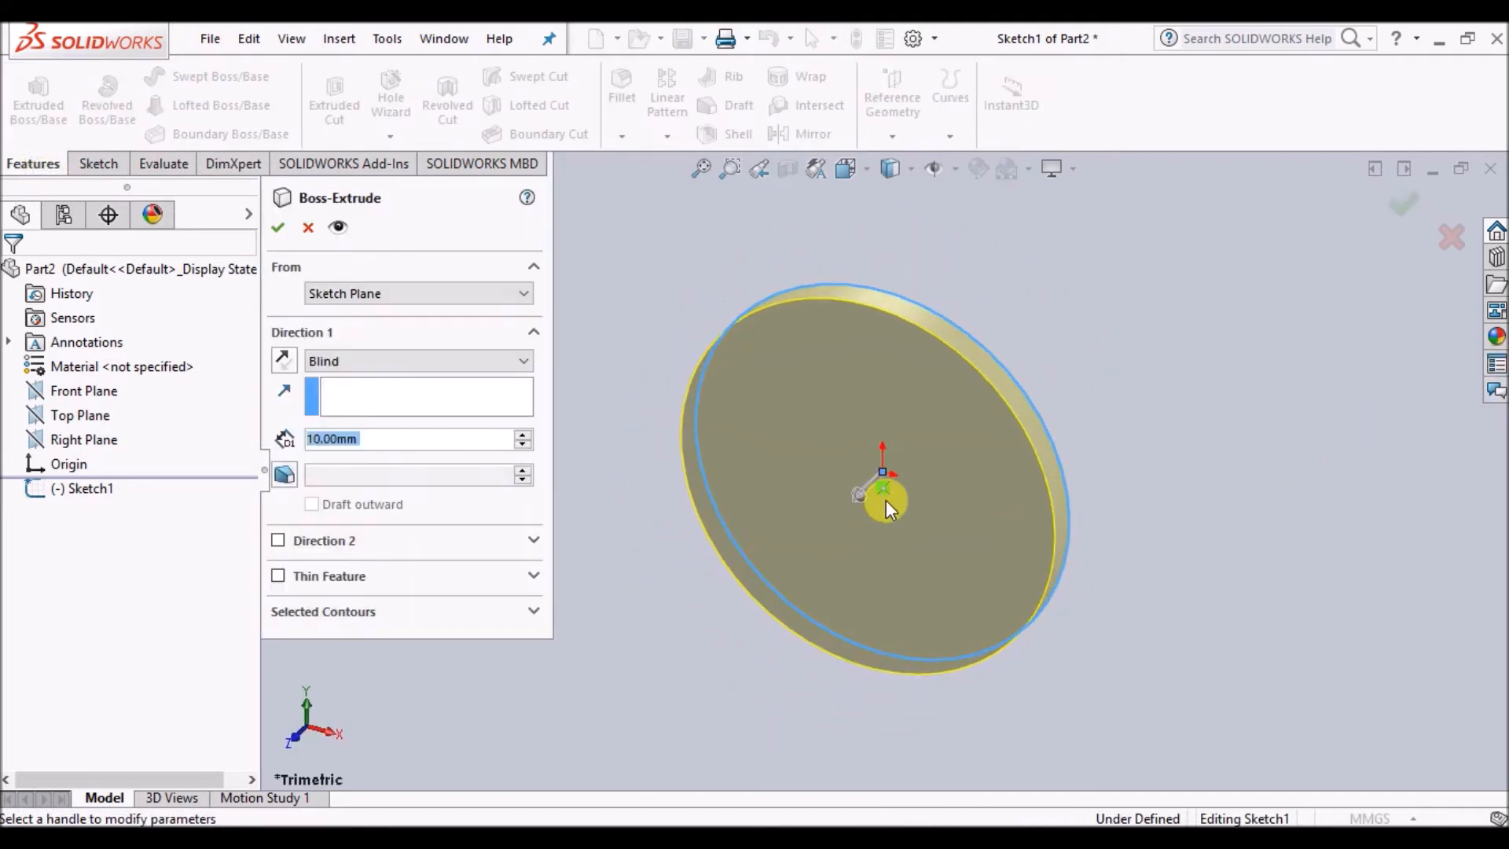
{"action": "left_click_drag", "start_coordinate": [861, 493], "coordinate": [697, 652]}
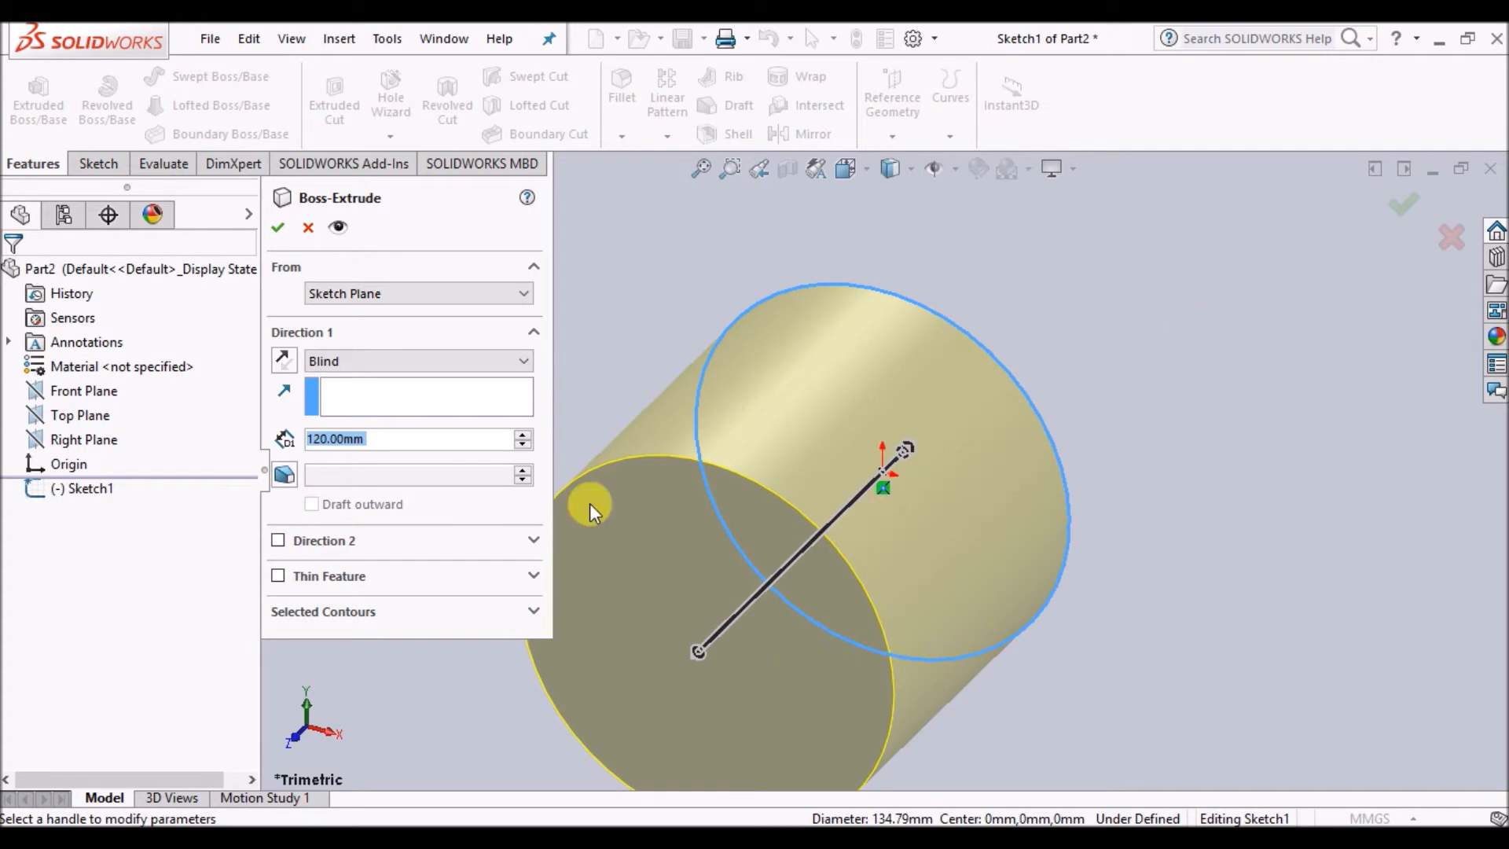
{"action": "left_click", "coordinate": [277, 228]}
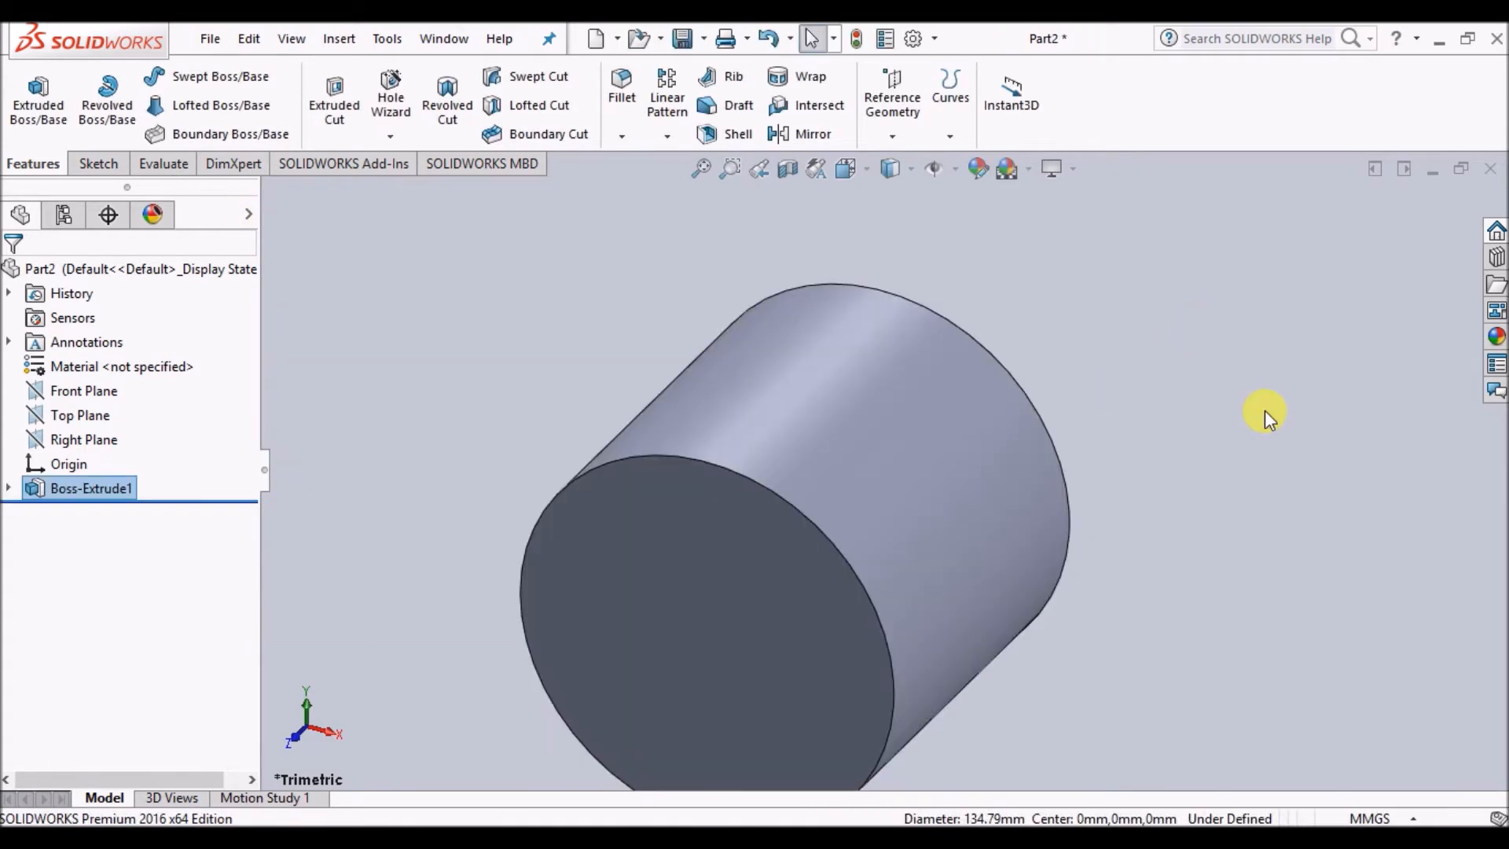
Step: Examine the extruded cylinder and its flat end face from several angles
{"action": "scroll", "coordinate": [1265, 422], "scroll_direction": "up", "scroll_amount": 3}
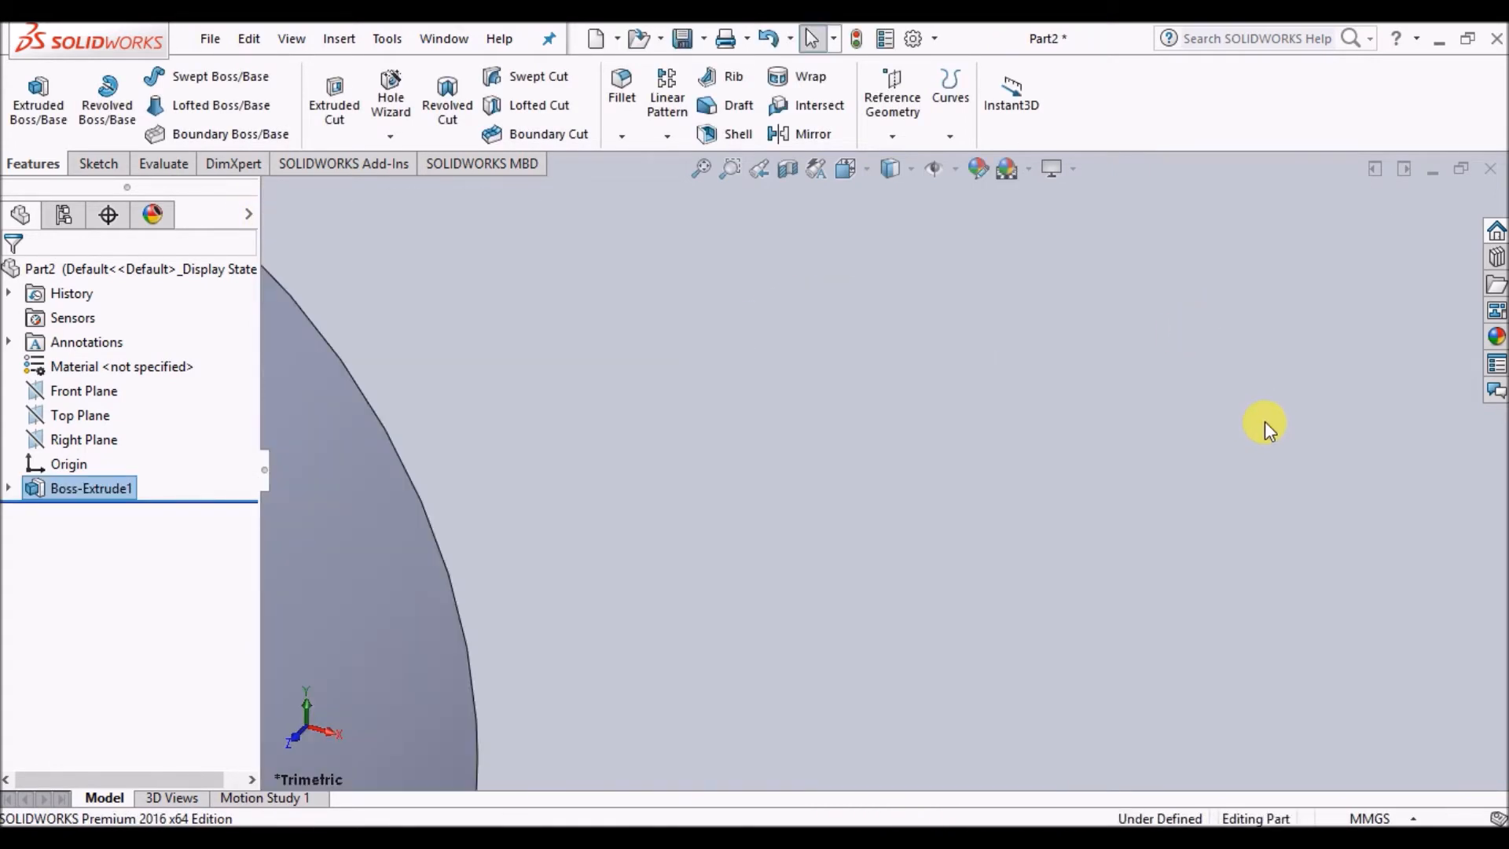
{"action": "key", "text": "z"}
{"action": "middle_click_drag", "start_coordinate": [561, 597], "coordinate": [644, 497]}
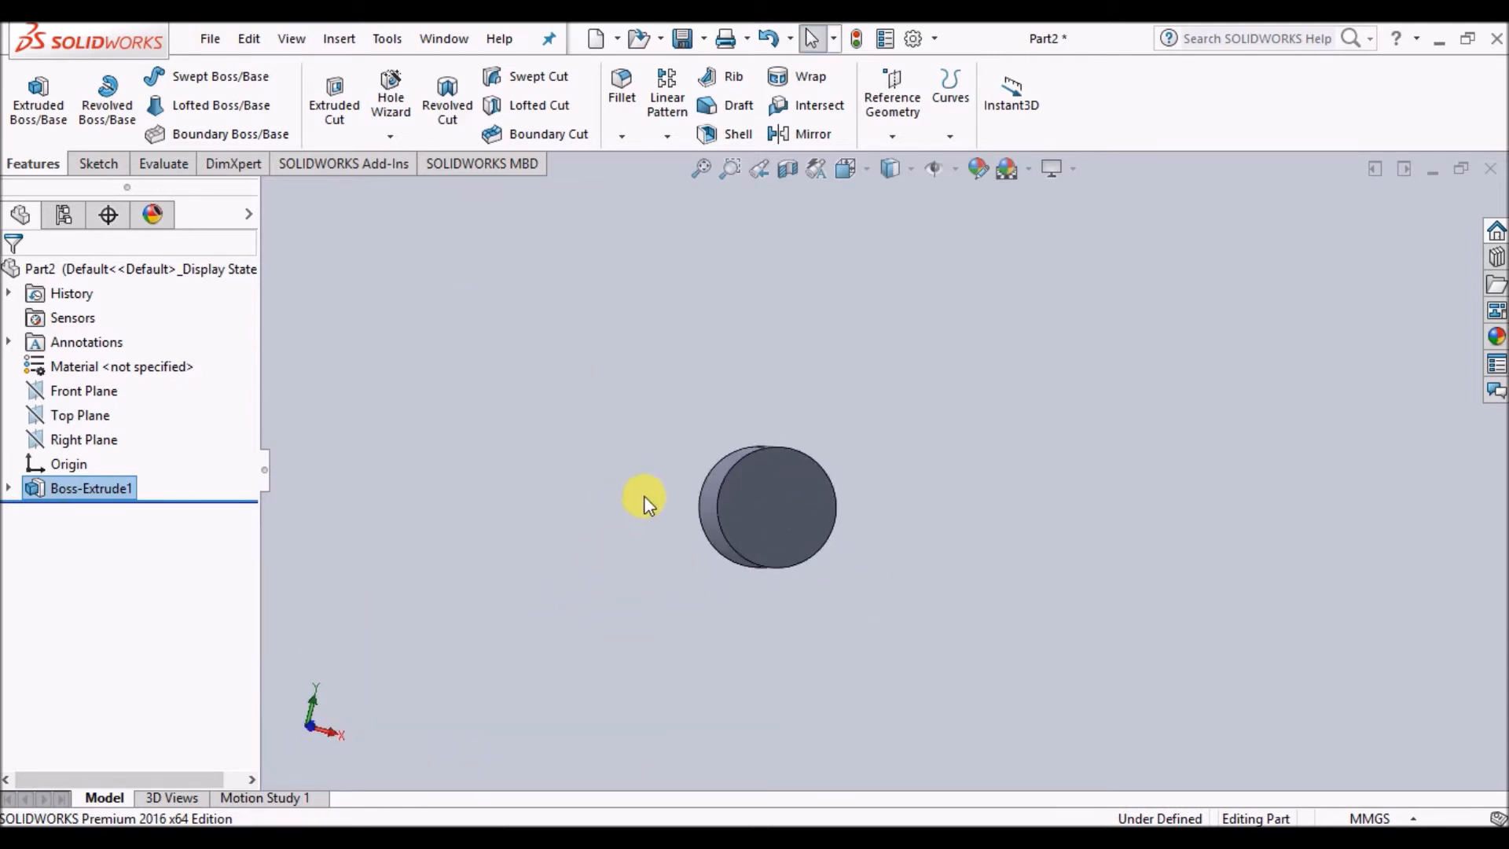
{"action": "left_click", "coordinate": [768, 509]}
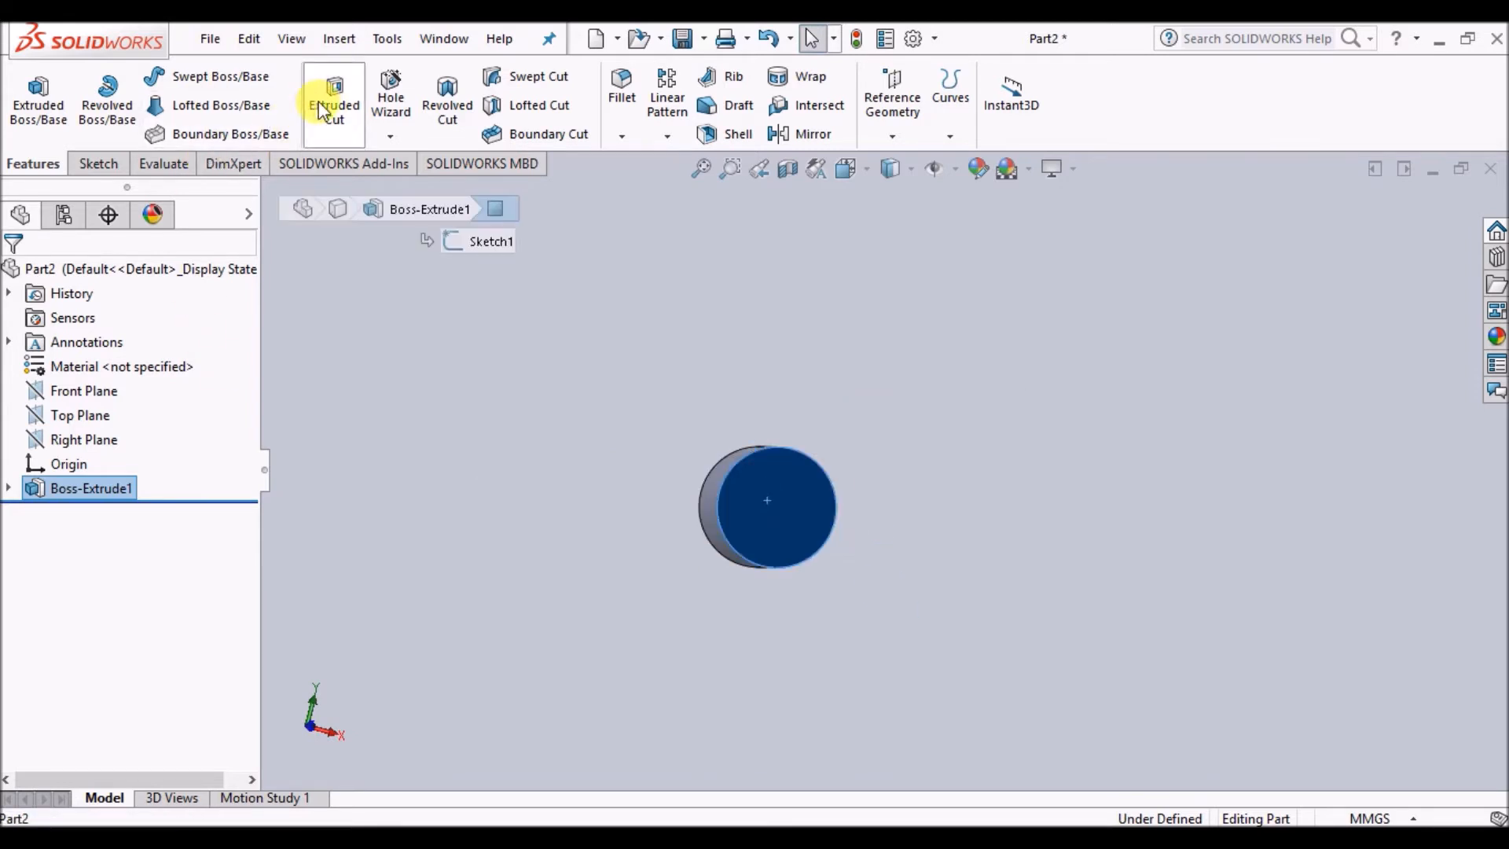
{"action": "middle_click_drag", "start_coordinate": [522, 549], "coordinate": [725, 511]}
{"action": "scroll", "coordinate": [742, 480], "scroll_direction": "down", "scroll_amount": 3}
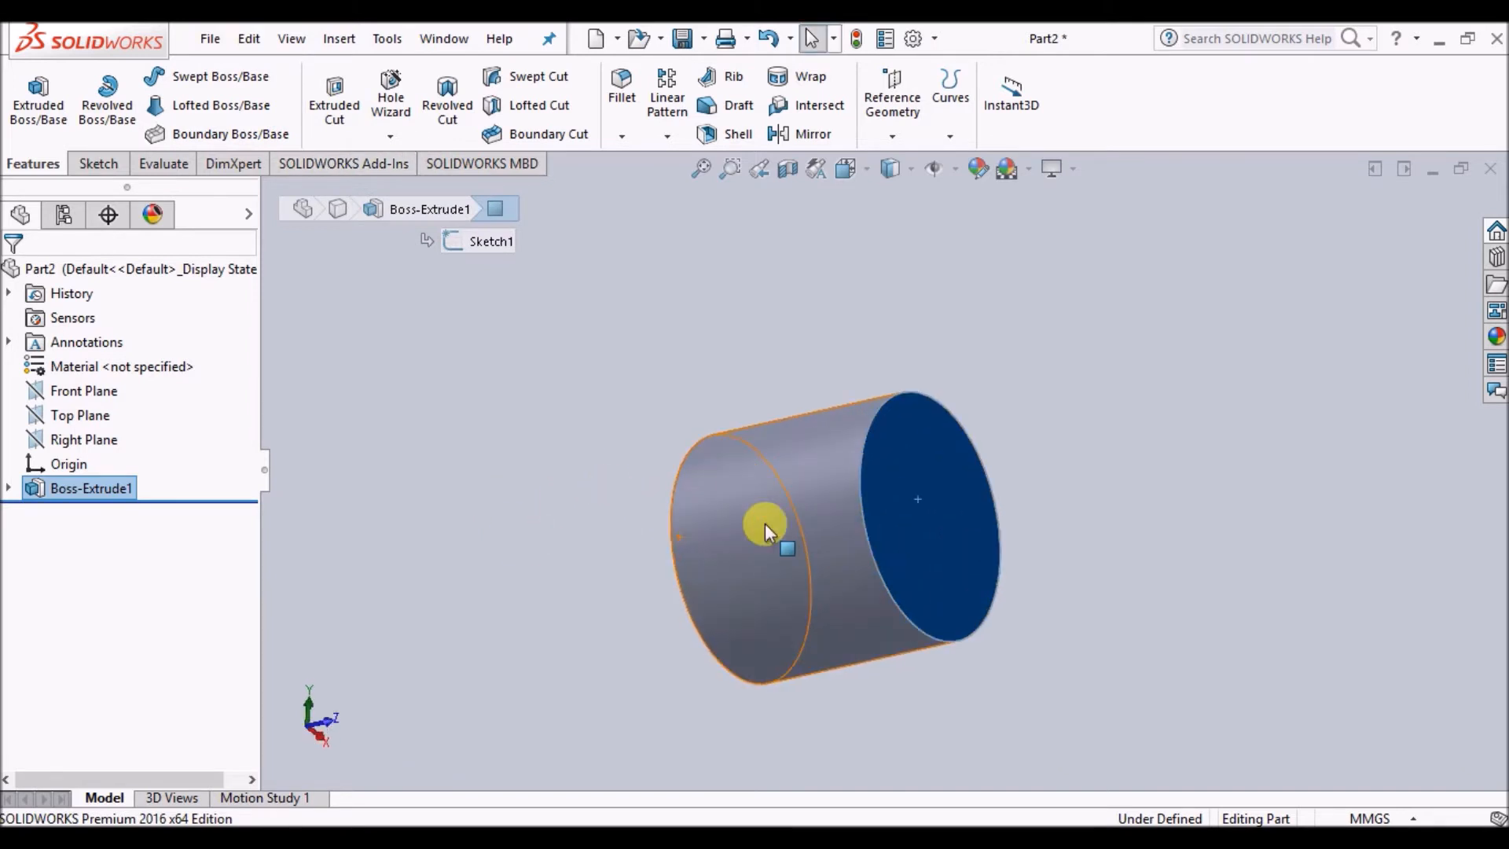
{"action": "scroll", "coordinate": [1121, 563], "scroll_direction": "down", "scroll_amount": 3}
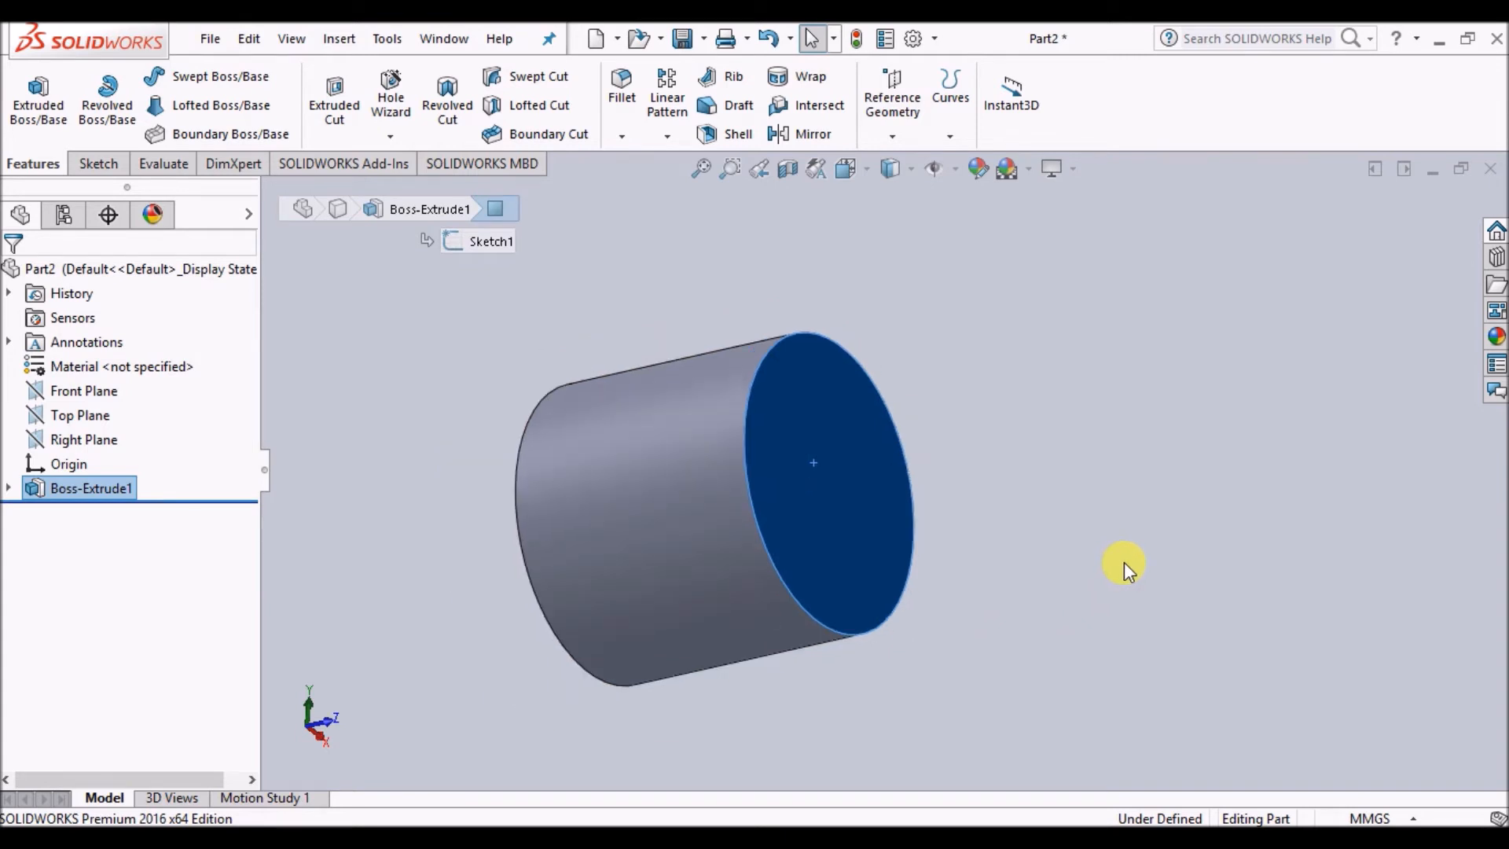
{"action": "left_click", "coordinate": [1124, 563]}
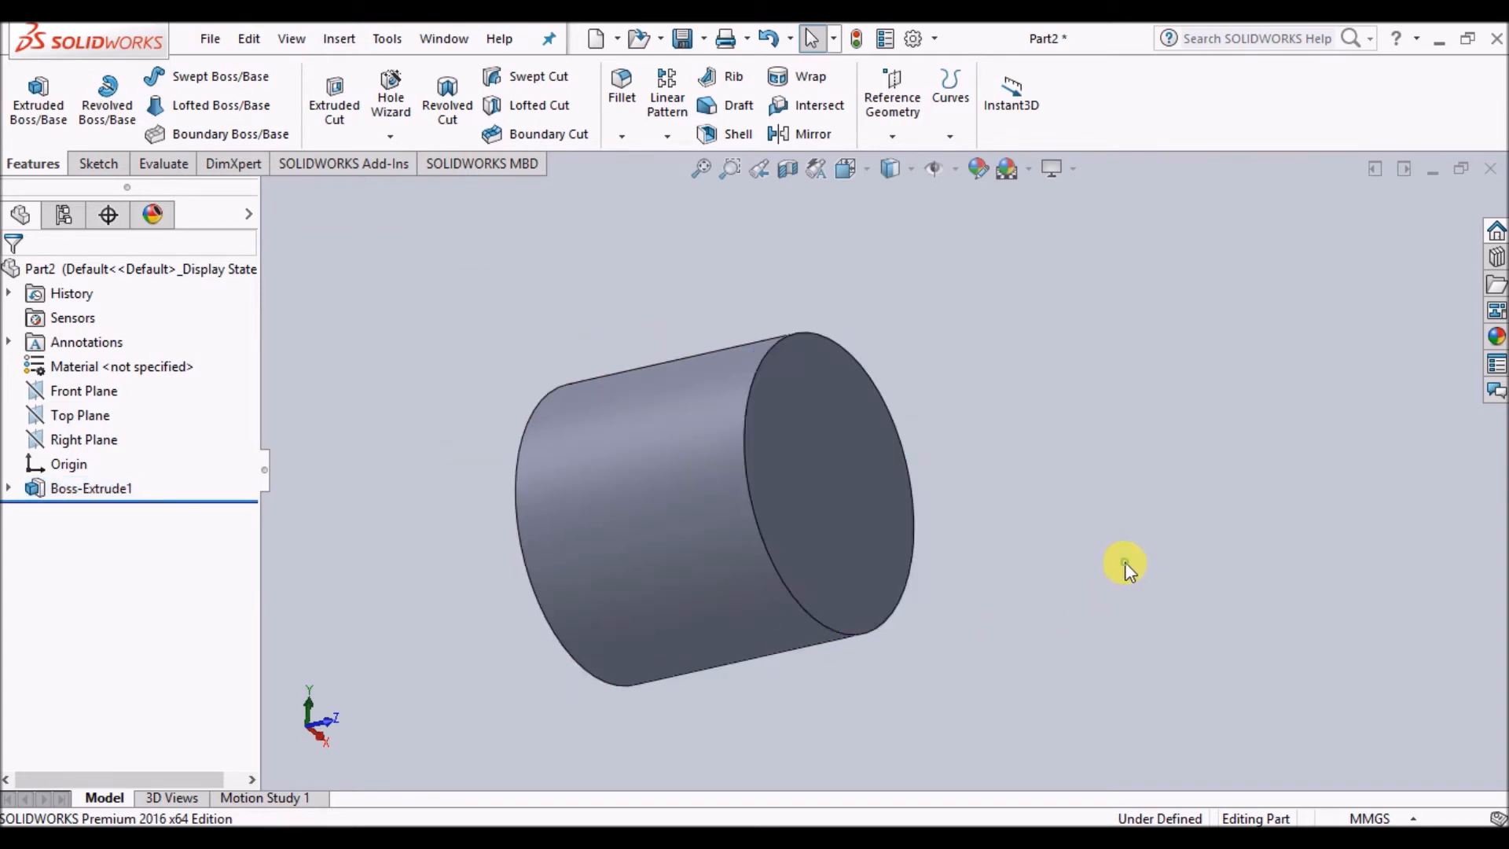
Step: Start a dowel hole with the Hole Wizard and set its size to Ø12.0
{"action": "left_click", "coordinate": [391, 86]}
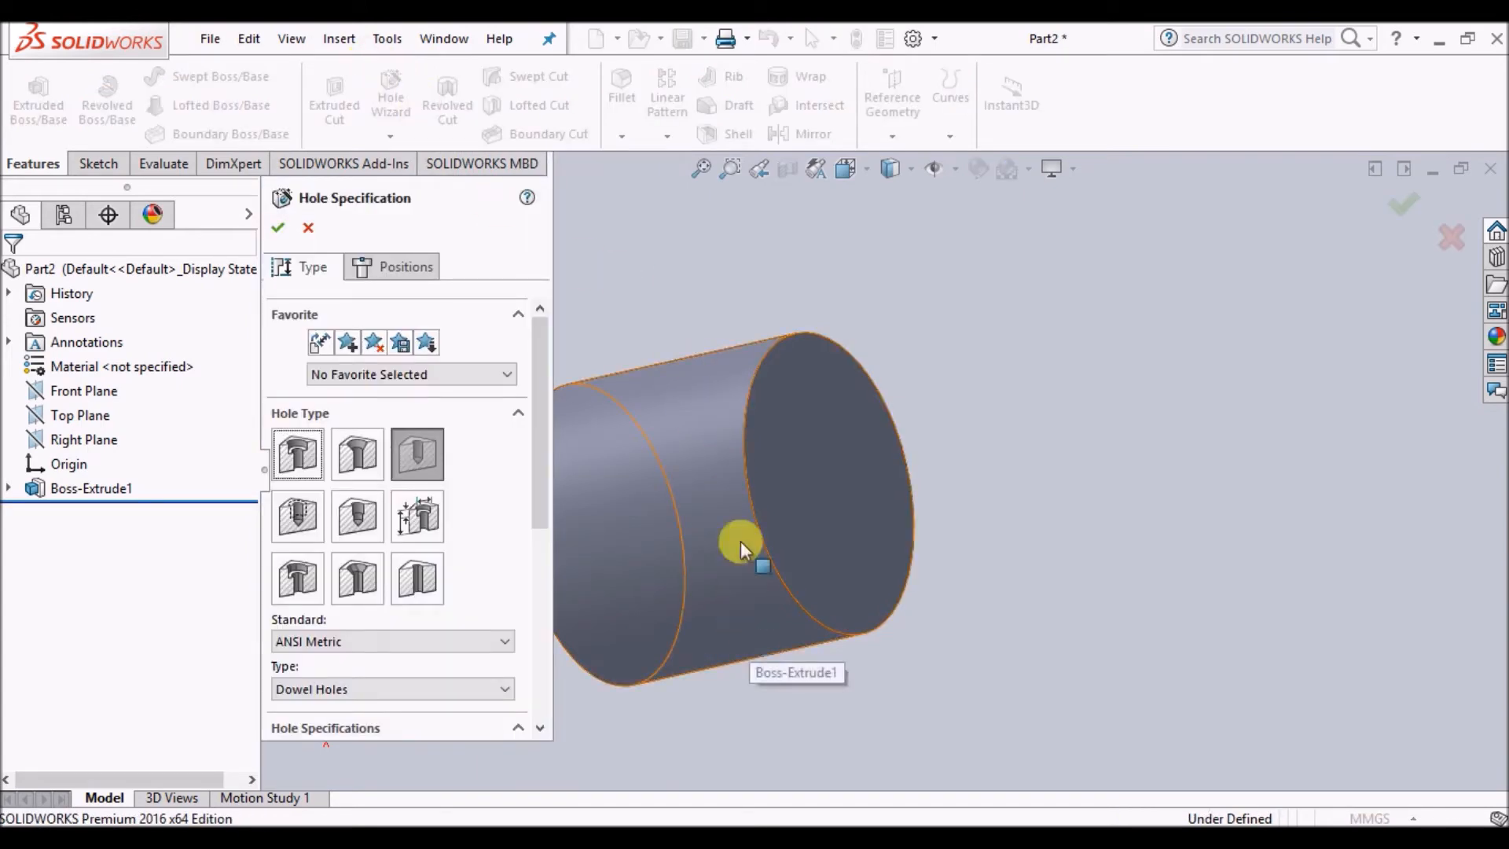
{"action": "left_click_drag", "start_coordinate": [542, 347], "coordinate": [552, 526]}
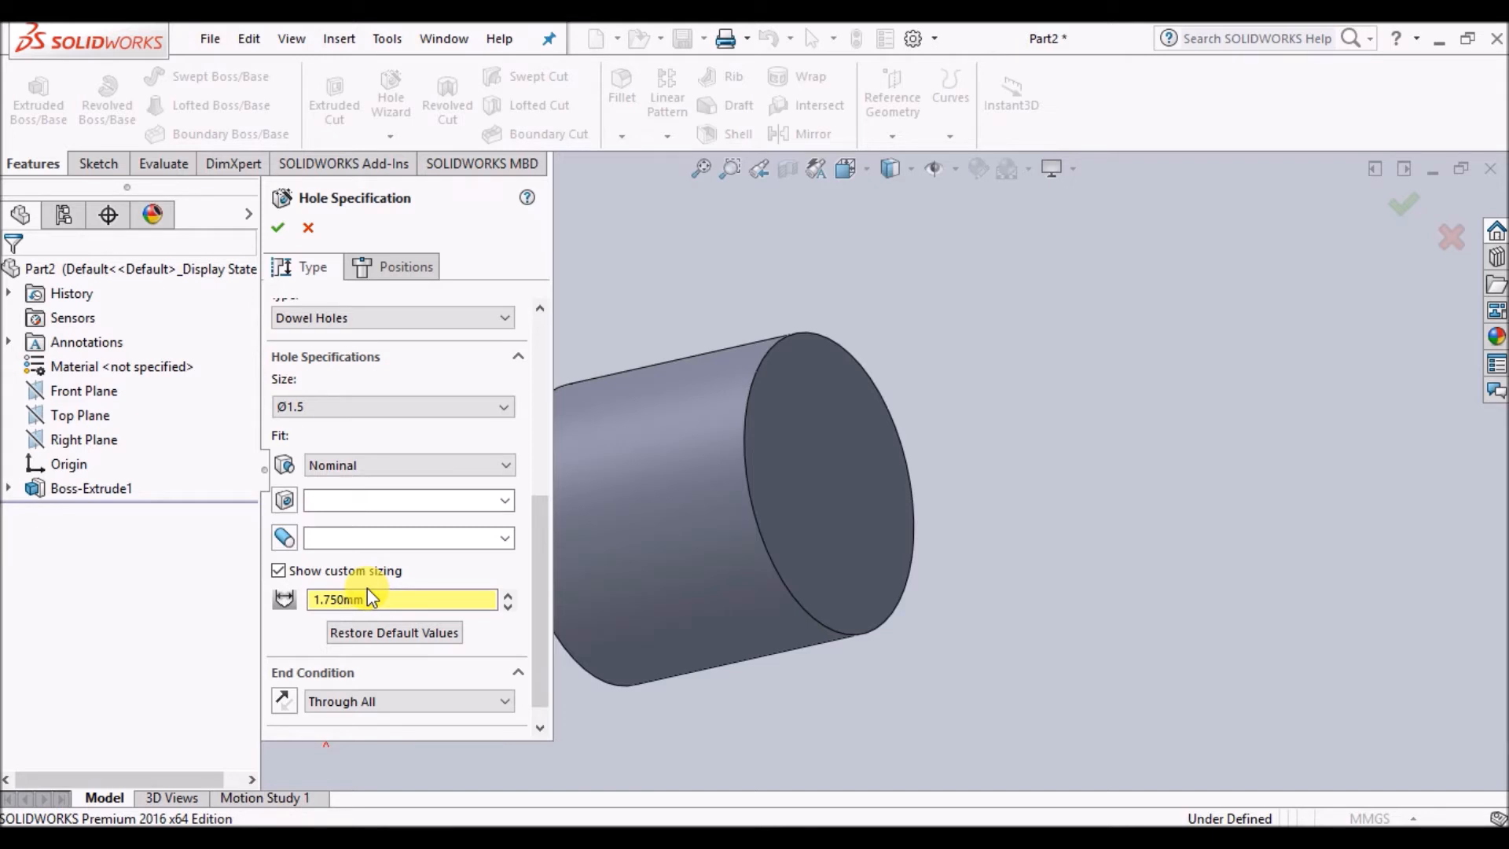
{"action": "left_click", "coordinate": [364, 404]}
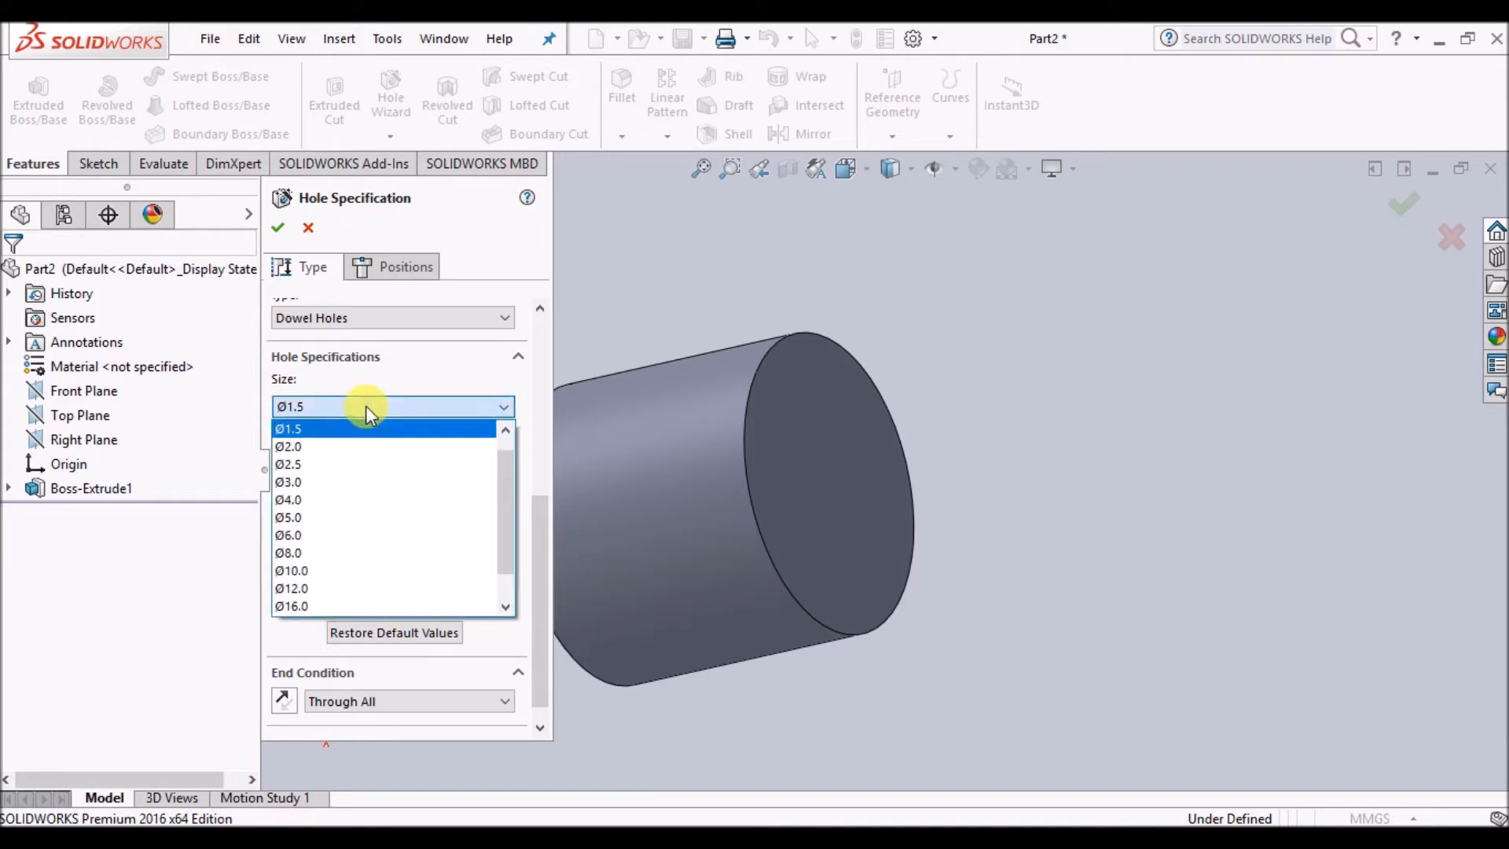
{"action": "left_click", "coordinate": [377, 588]}
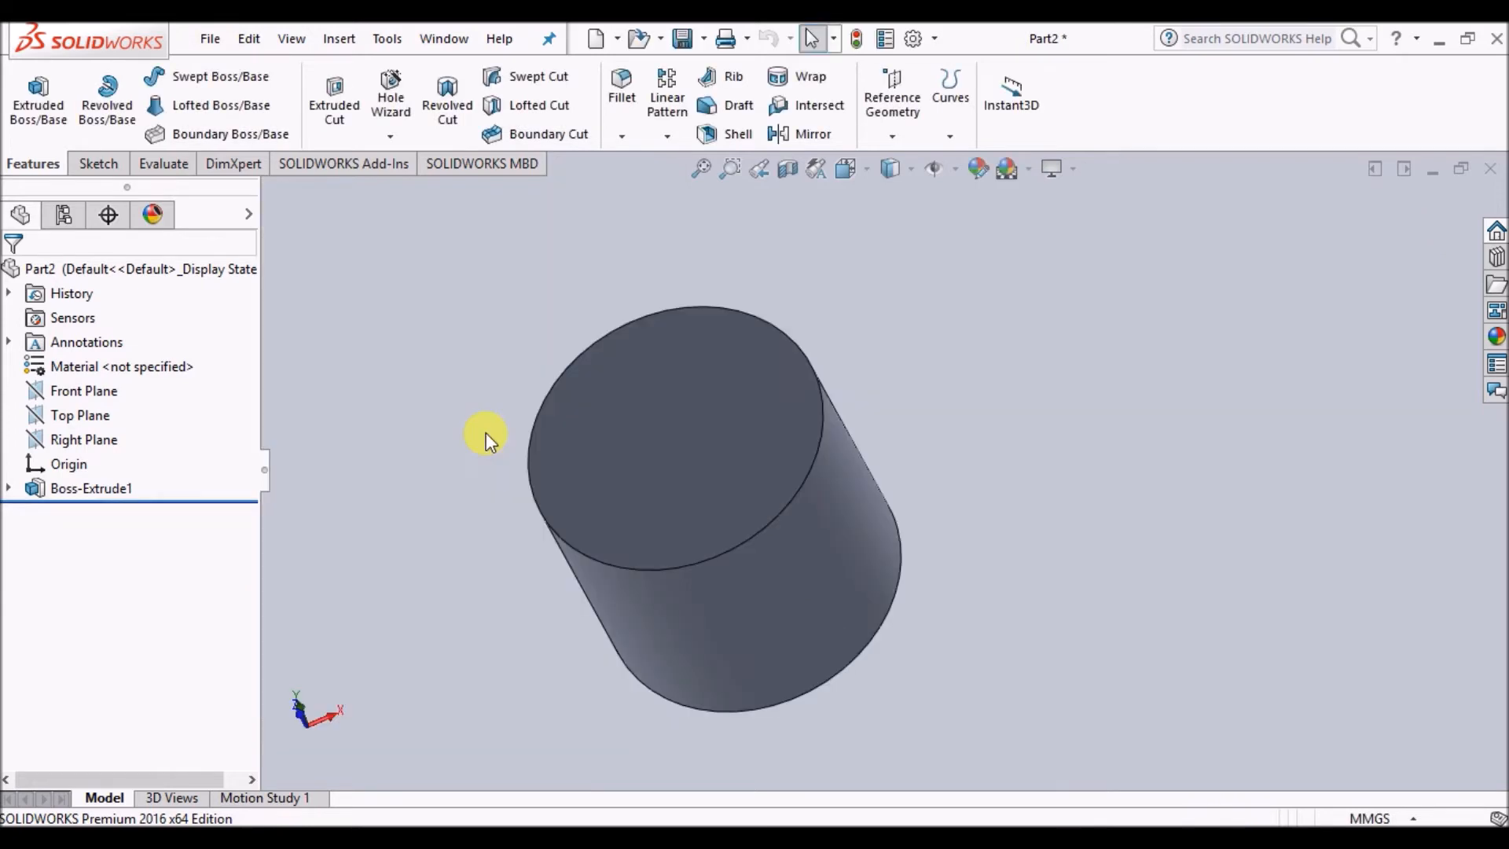
Step: Shell the cylinder outward with a 2 mm wall, removing one flat end face and showing the preview
{"action": "left_click", "coordinate": [745, 139]}
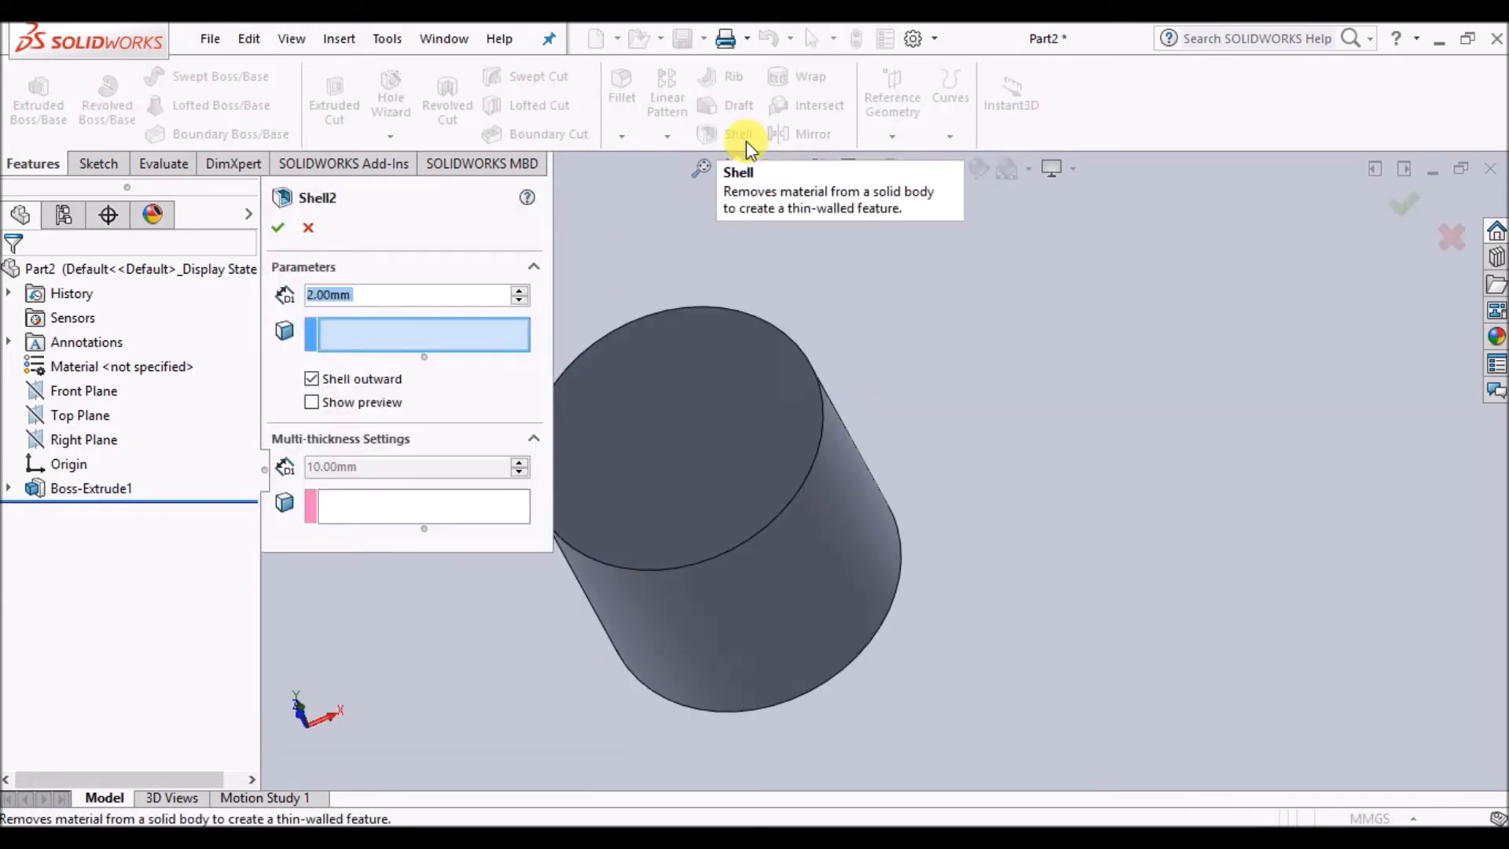
{"action": "left_click", "coordinate": [726, 416]}
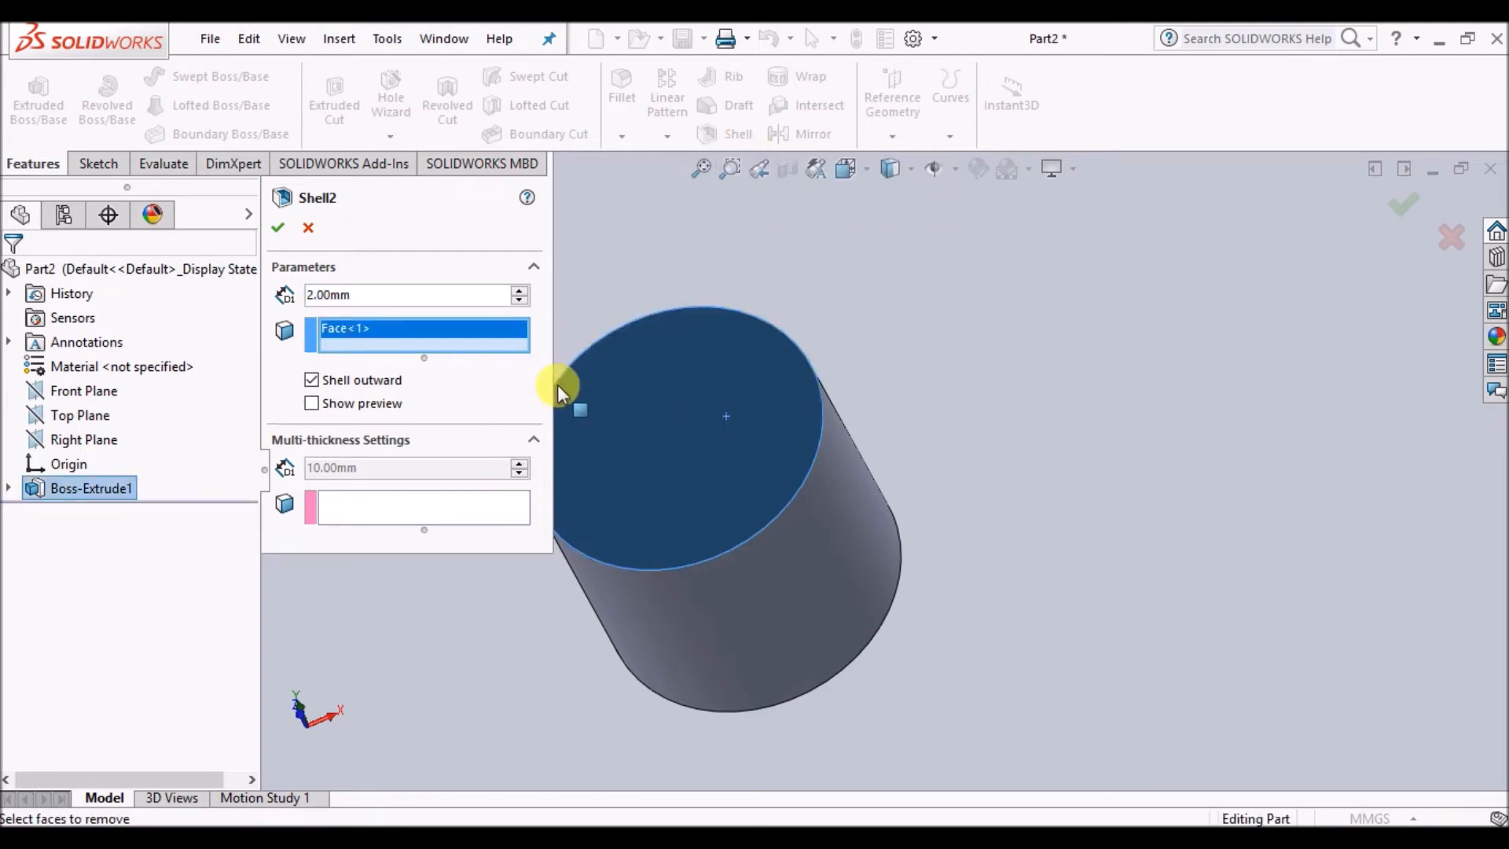
{"action": "left_click", "coordinate": [313, 404]}
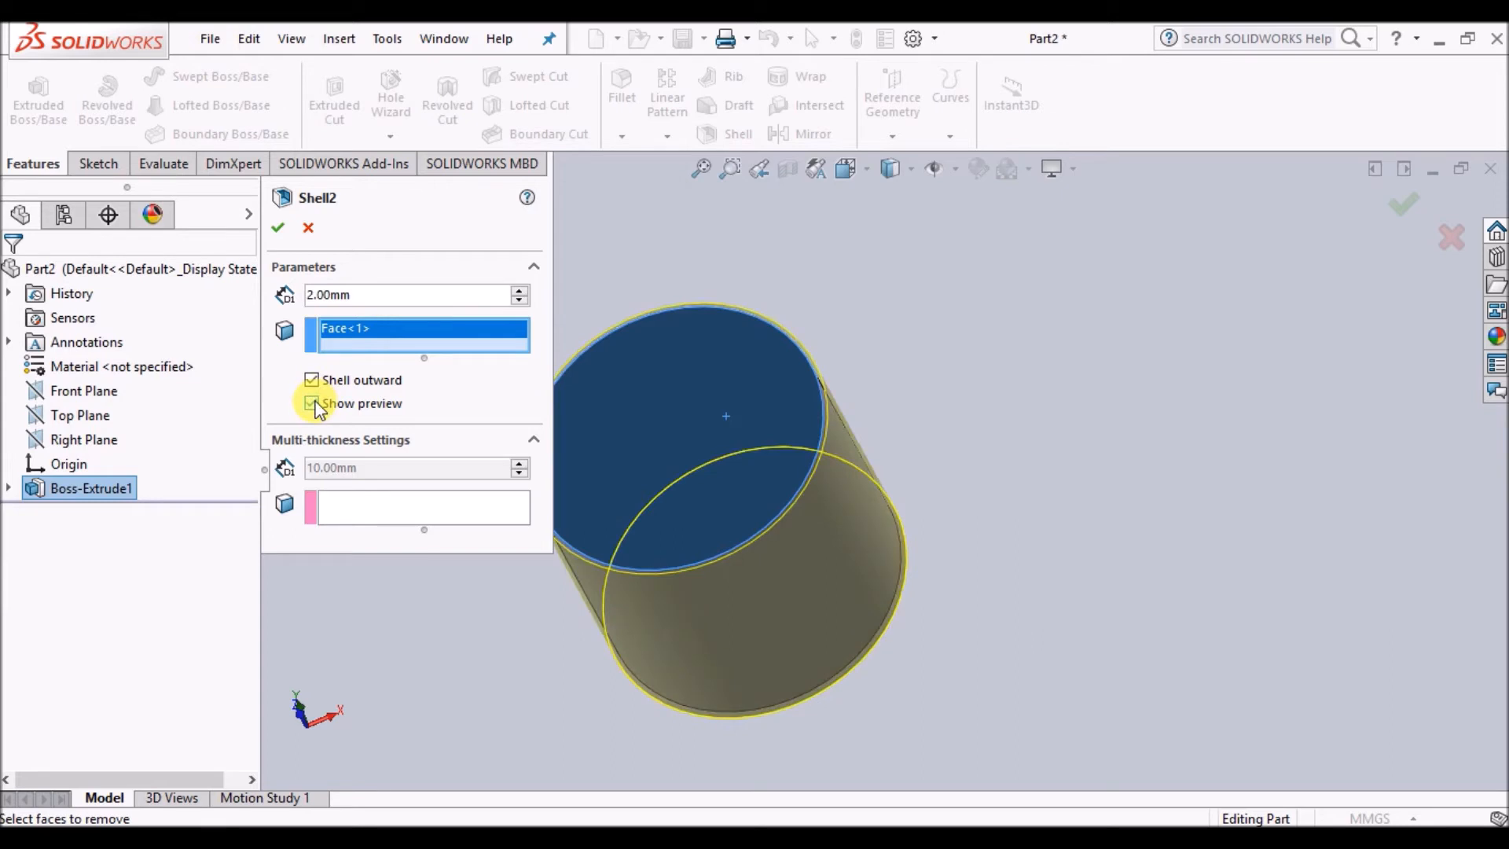
{"action": "left_click", "coordinate": [279, 228]}
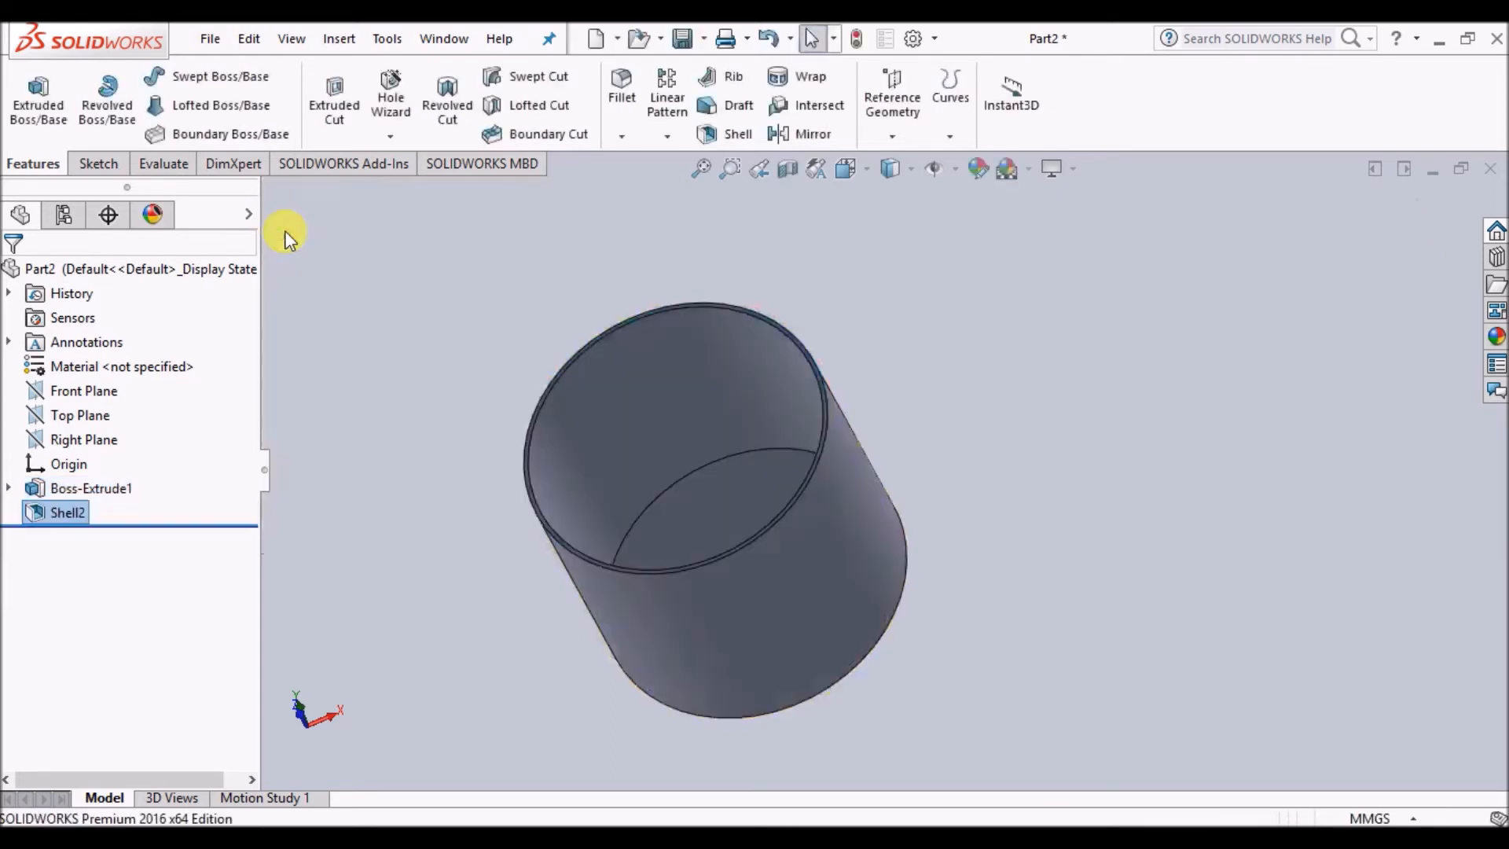
Step: Start a Ø12.0 dowel hole on the shelled cylinder with the Hole Wizard and set its end condition to Blind, 3 mm deep
{"action": "middle_click_drag", "start_coordinate": [1124, 522], "coordinate": [1079, 344]}
{"action": "middle_click_drag", "start_coordinate": [1088, 590], "coordinate": [877, 662]}
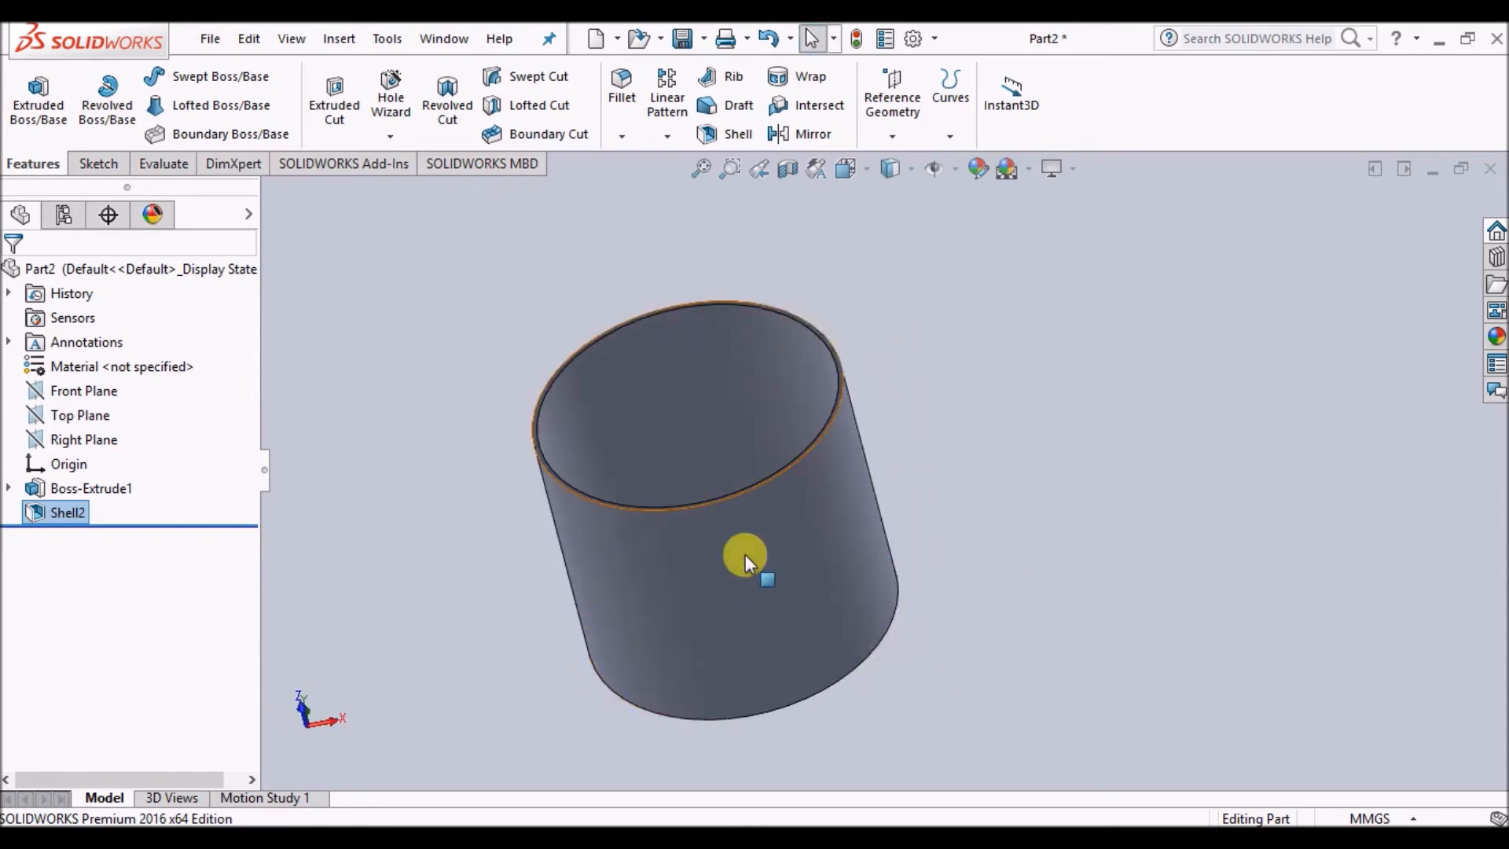
{"action": "middle_click_drag", "start_coordinate": [927, 546], "coordinate": [714, 247]}
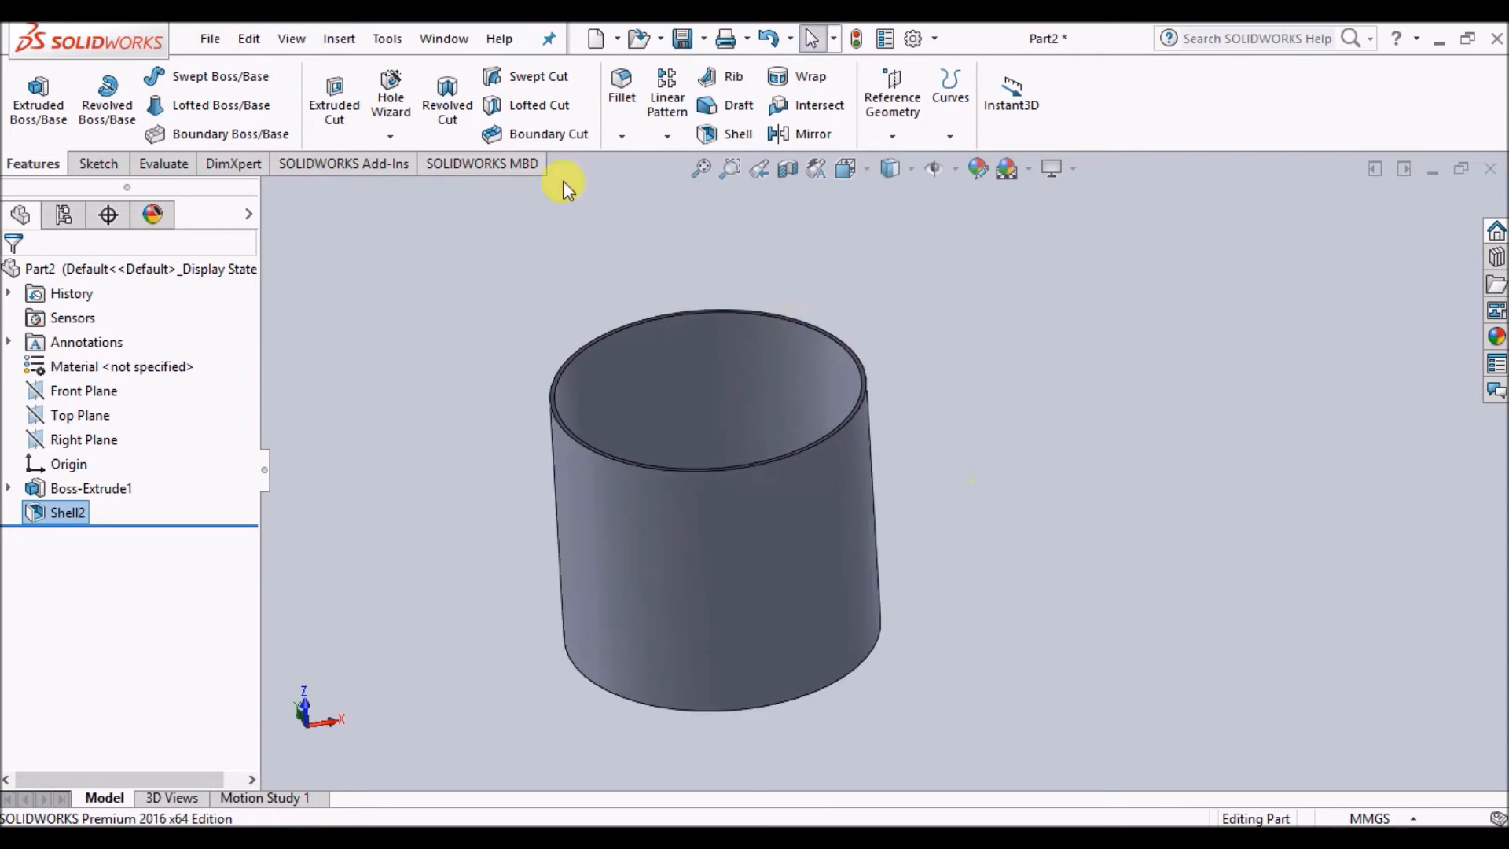
{"action": "left_click", "coordinate": [397, 96]}
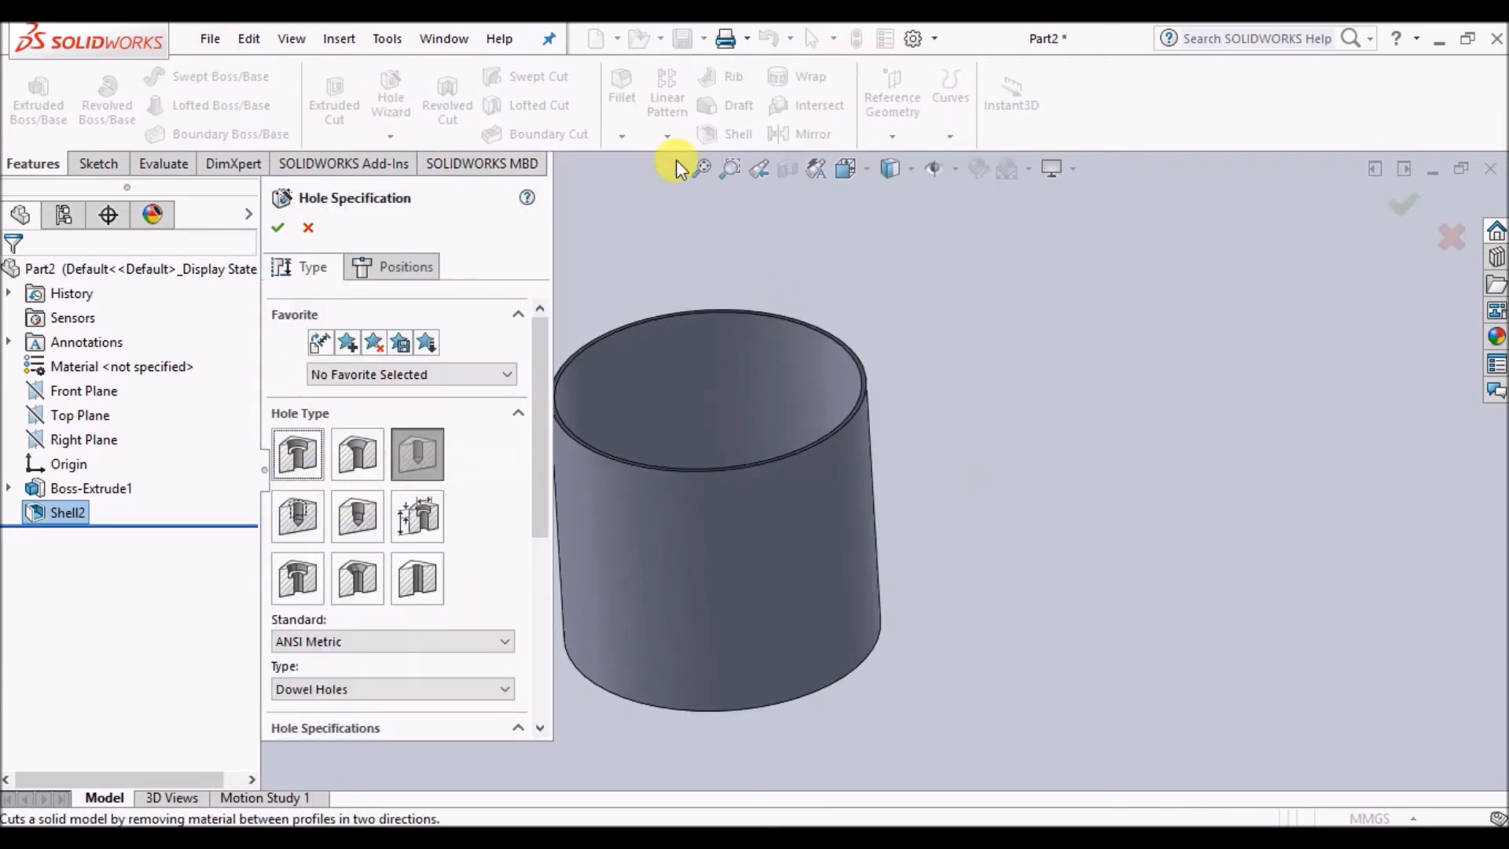
{"action": "left_click_drag", "start_coordinate": [540, 399], "coordinate": [533, 366]}
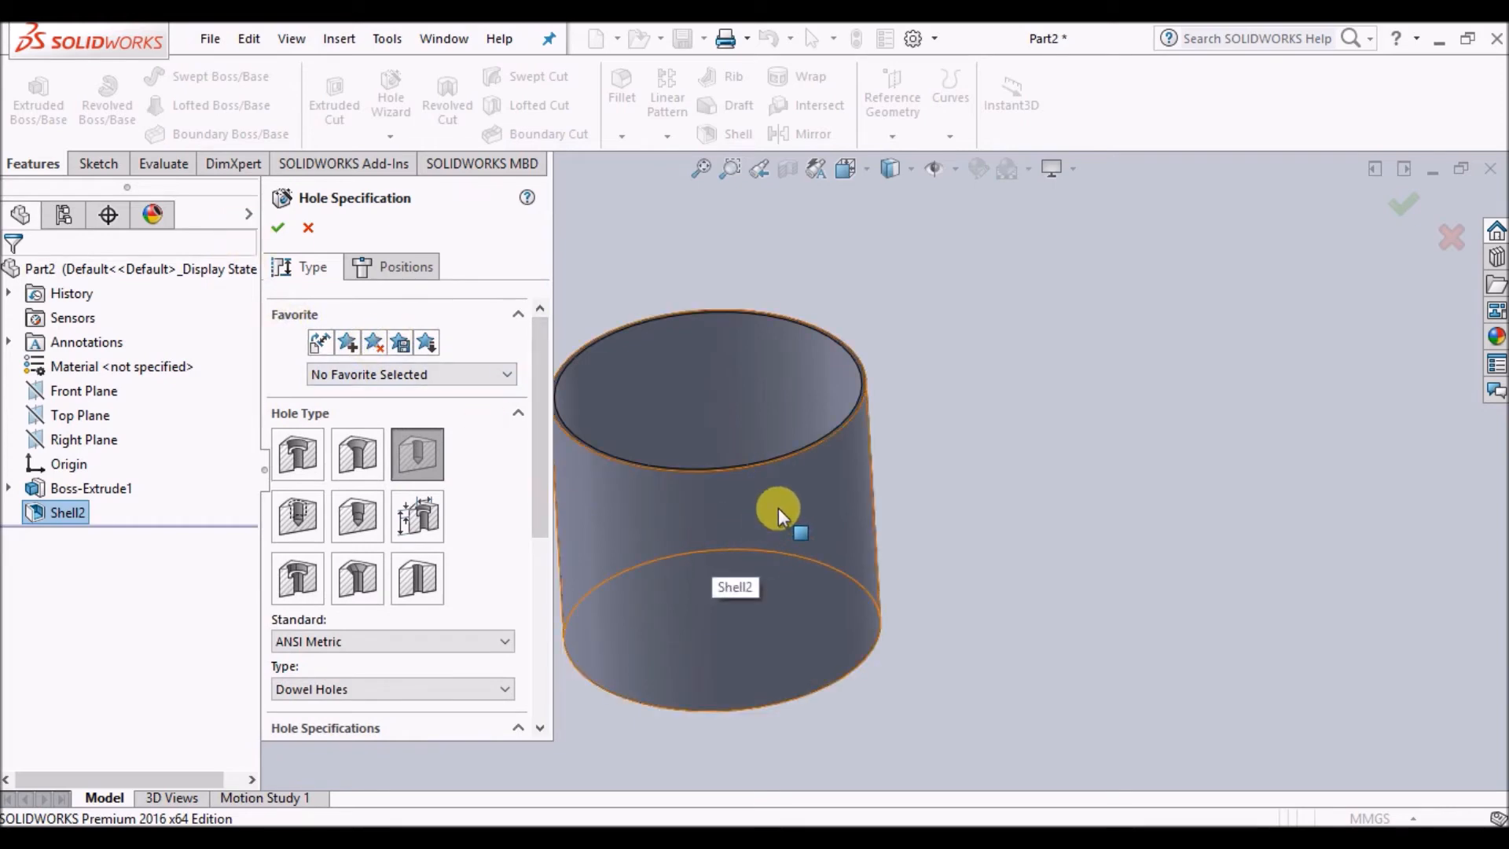
{"action": "left_click_drag", "start_coordinate": [540, 459], "coordinate": [552, 629]}
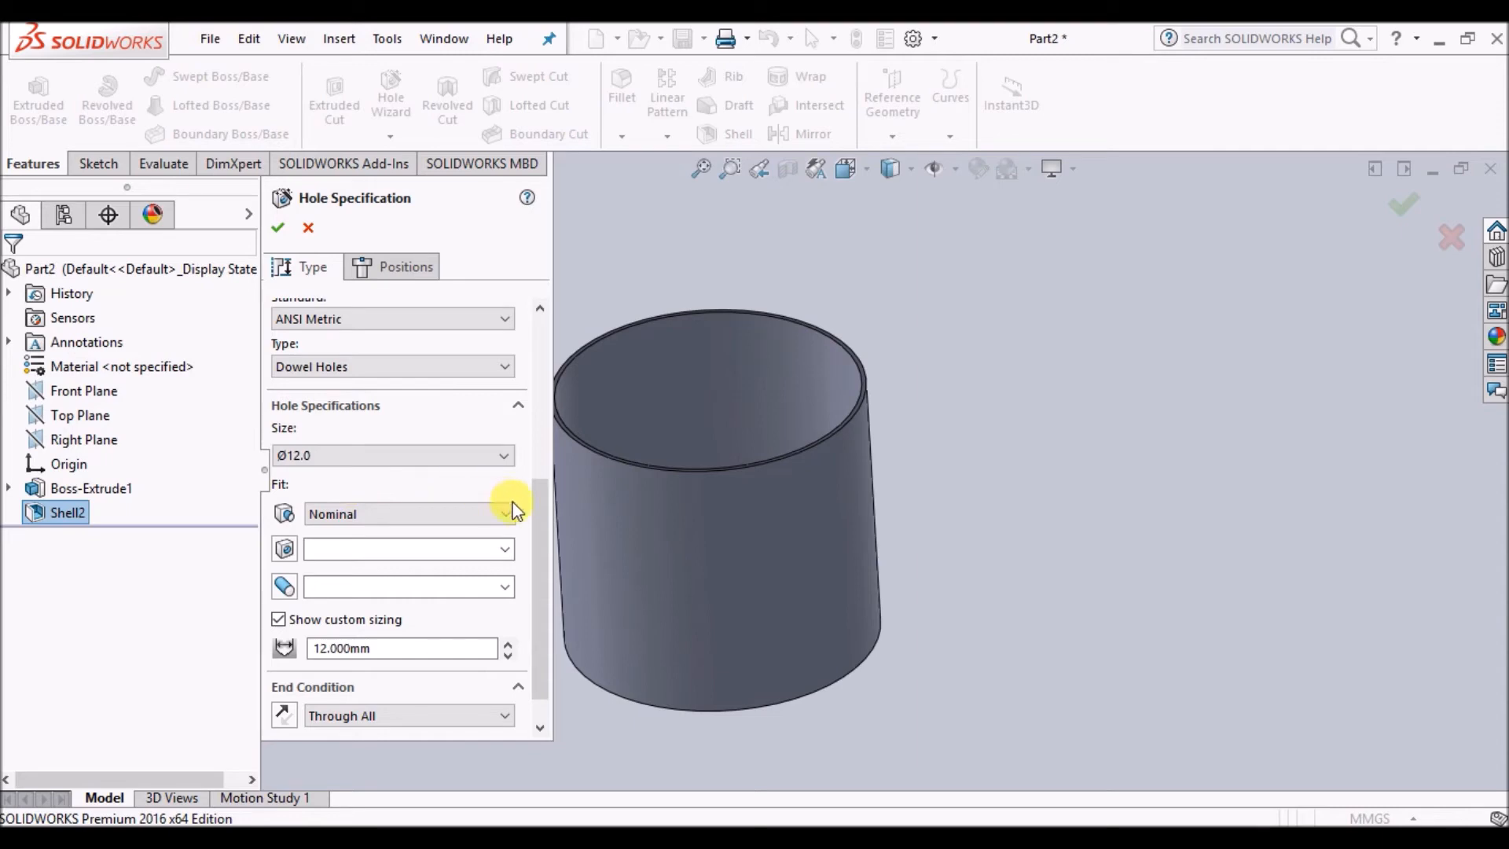
{"action": "left_click_drag", "start_coordinate": [532, 512], "coordinate": [556, 593]}
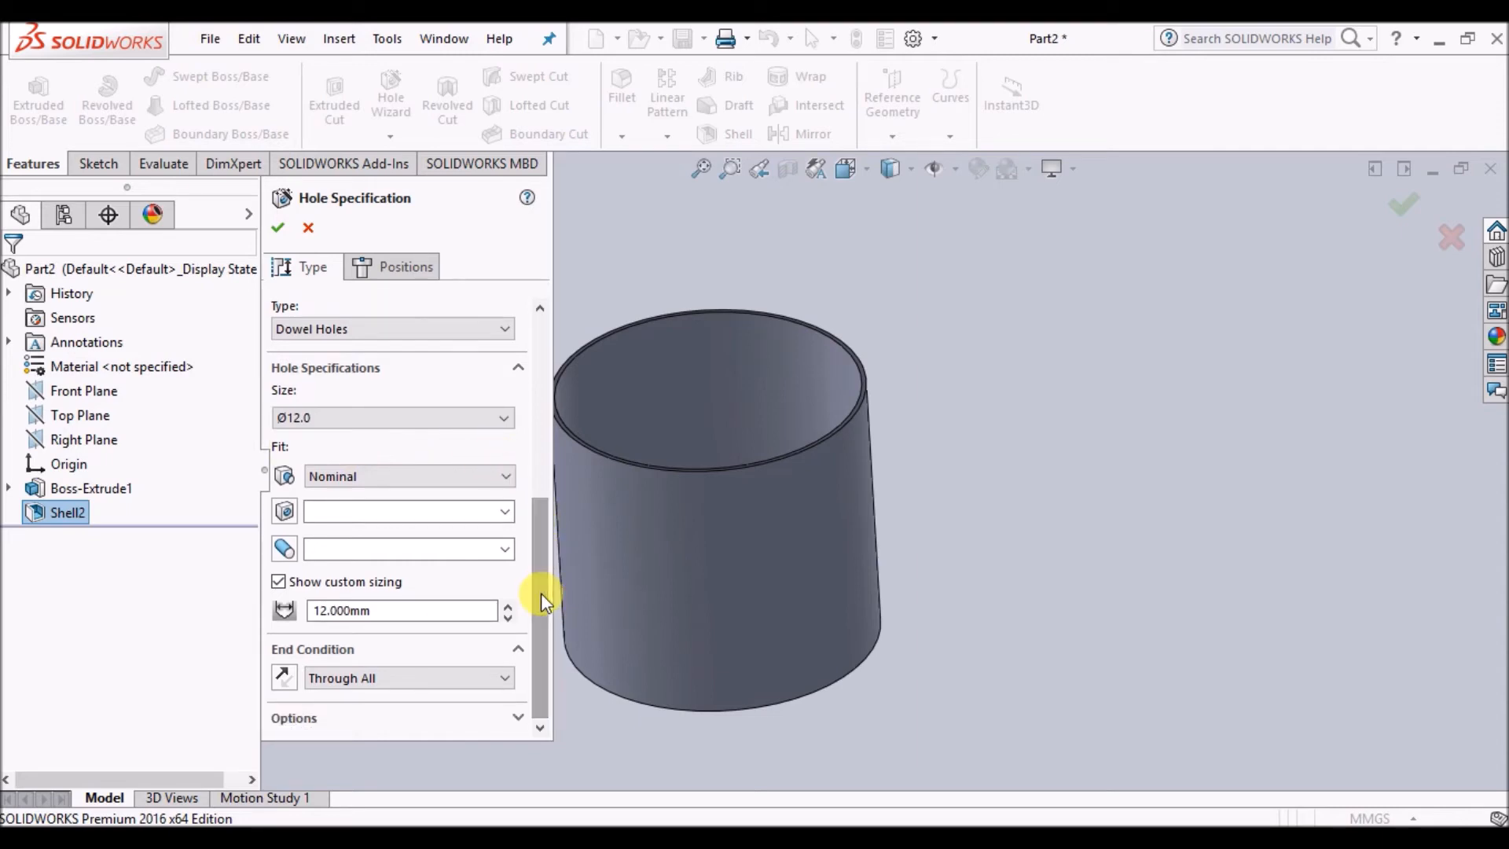
{"action": "left_click", "coordinate": [385, 687]}
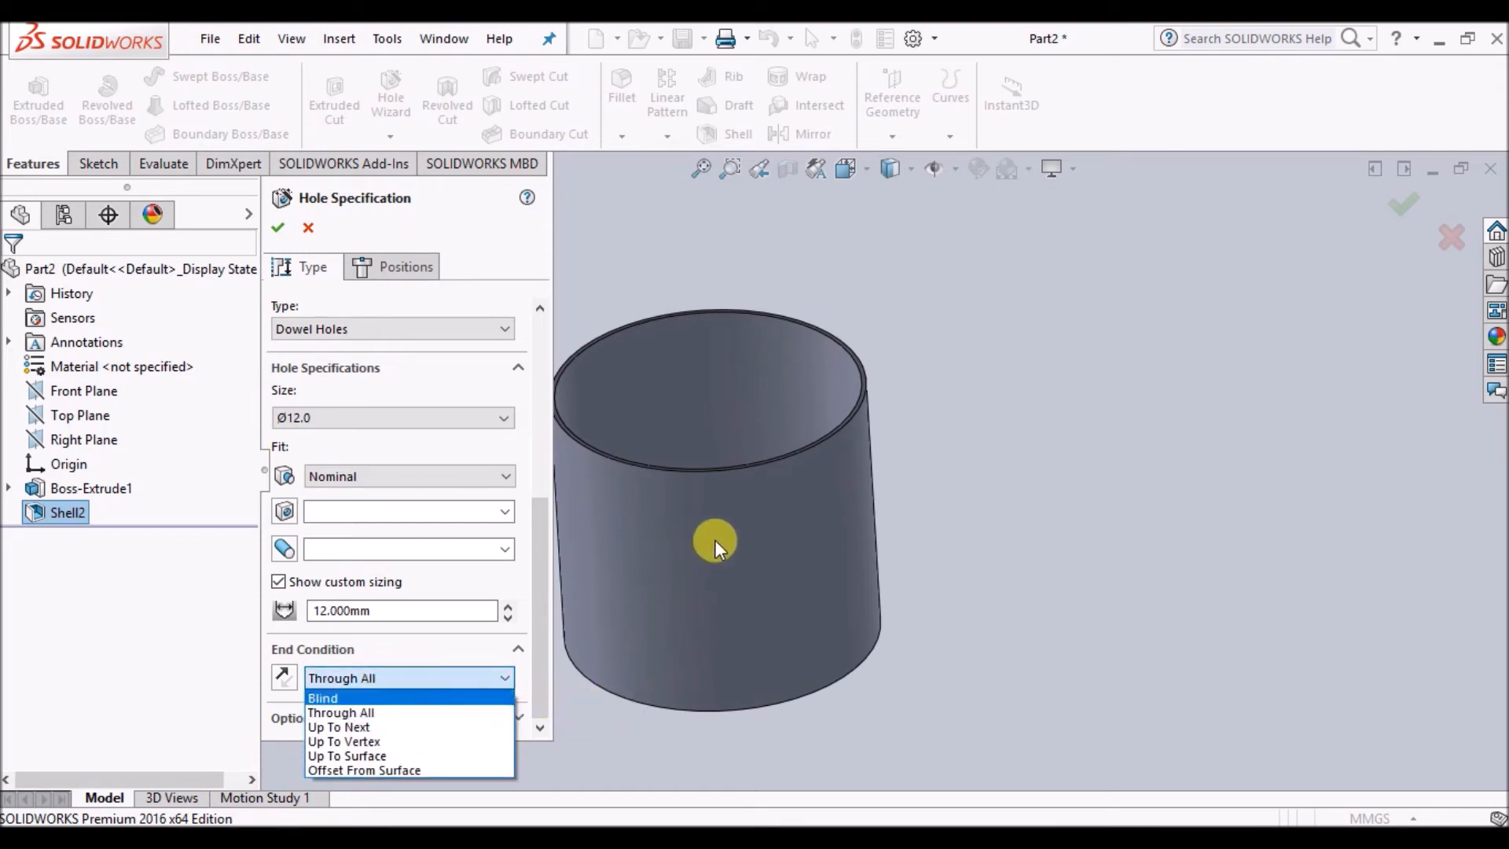
{"action": "scroll", "coordinate": [965, 396], "scroll_direction": "down", "scroll_amount": 1}
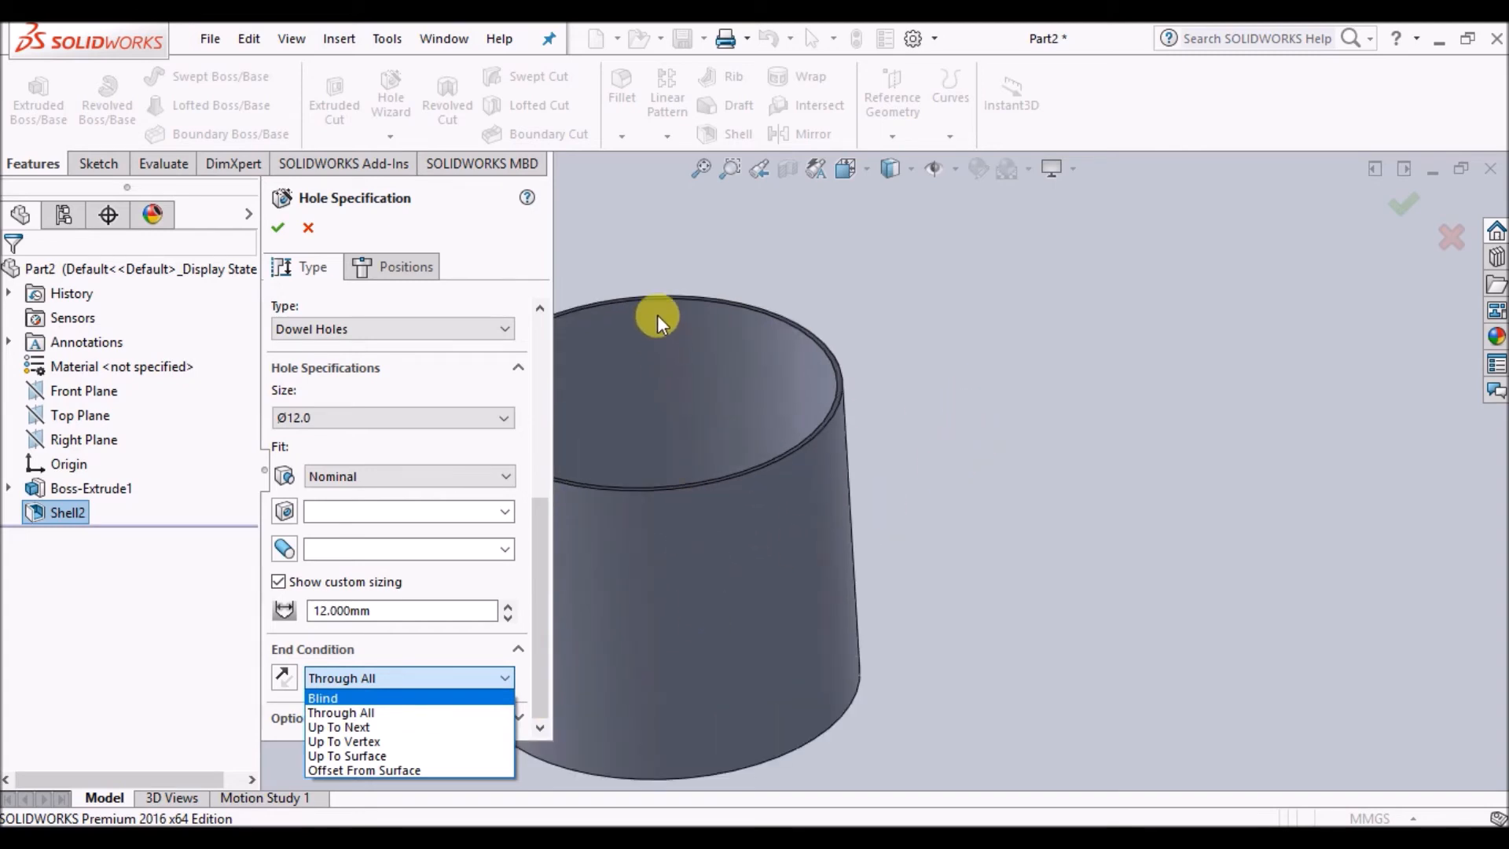
{"action": "left_click", "coordinate": [357, 698]}
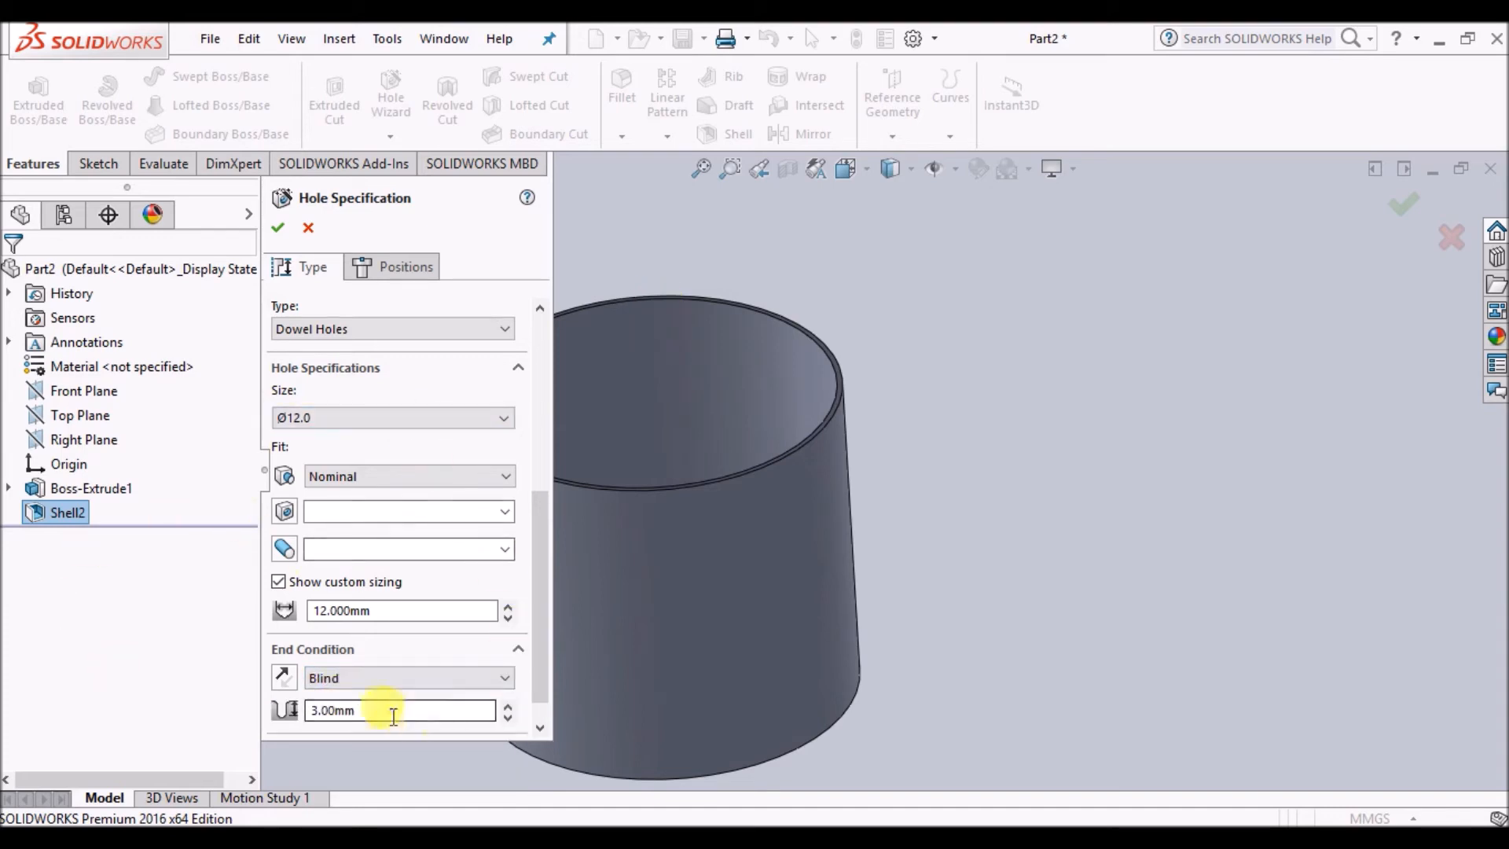
{"action": "left_click_drag", "start_coordinate": [531, 549], "coordinate": [559, 380]}
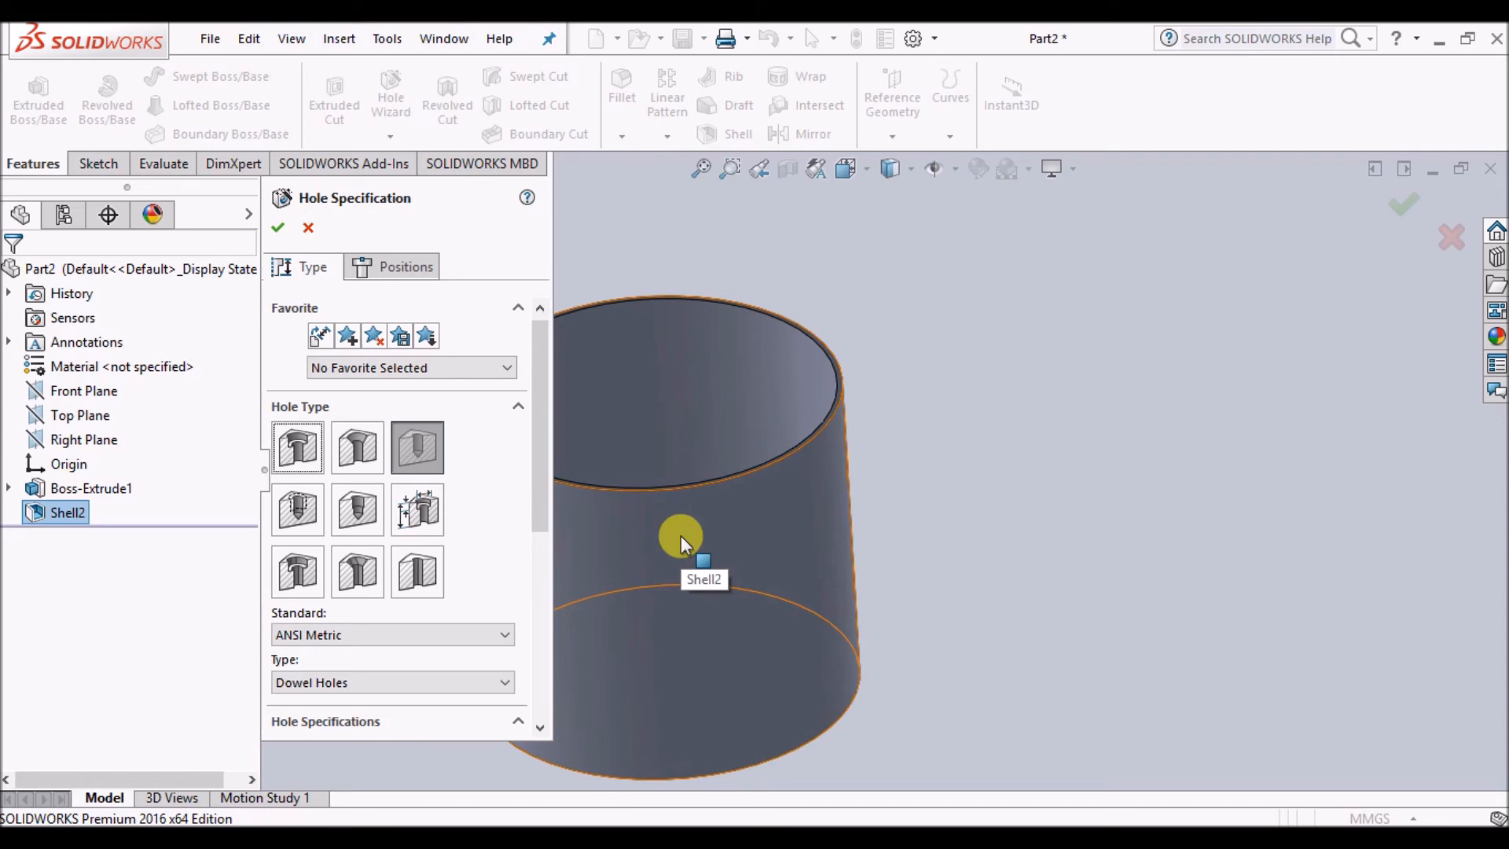
Step: Position two dowel holes side by side on the cylinder's curved outer face using a 3D sketch, and complete the feature
{"action": "left_click", "coordinate": [433, 267]}
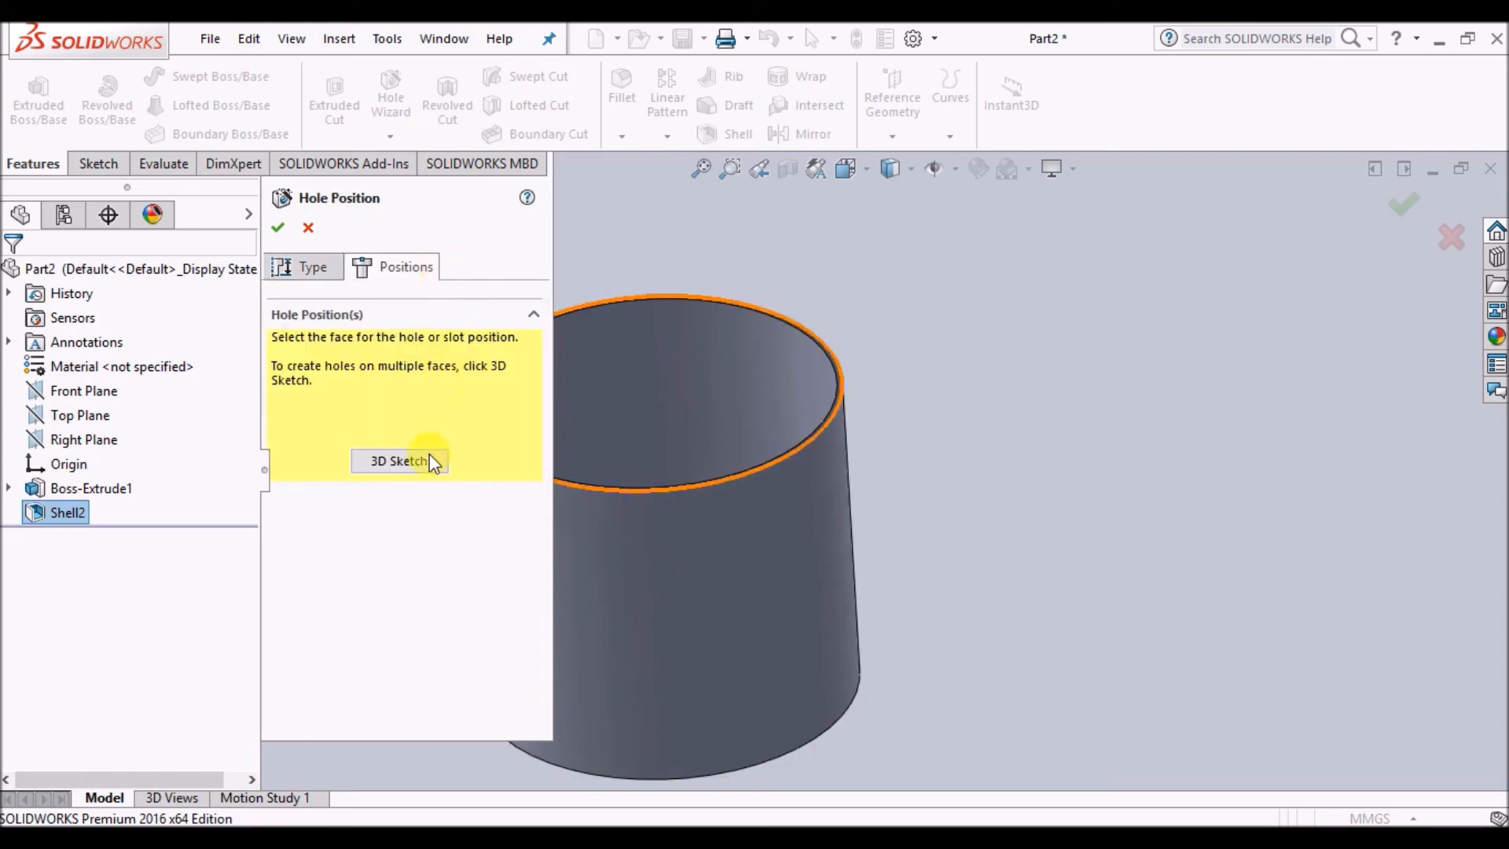
{"action": "left_click", "coordinate": [399, 460]}
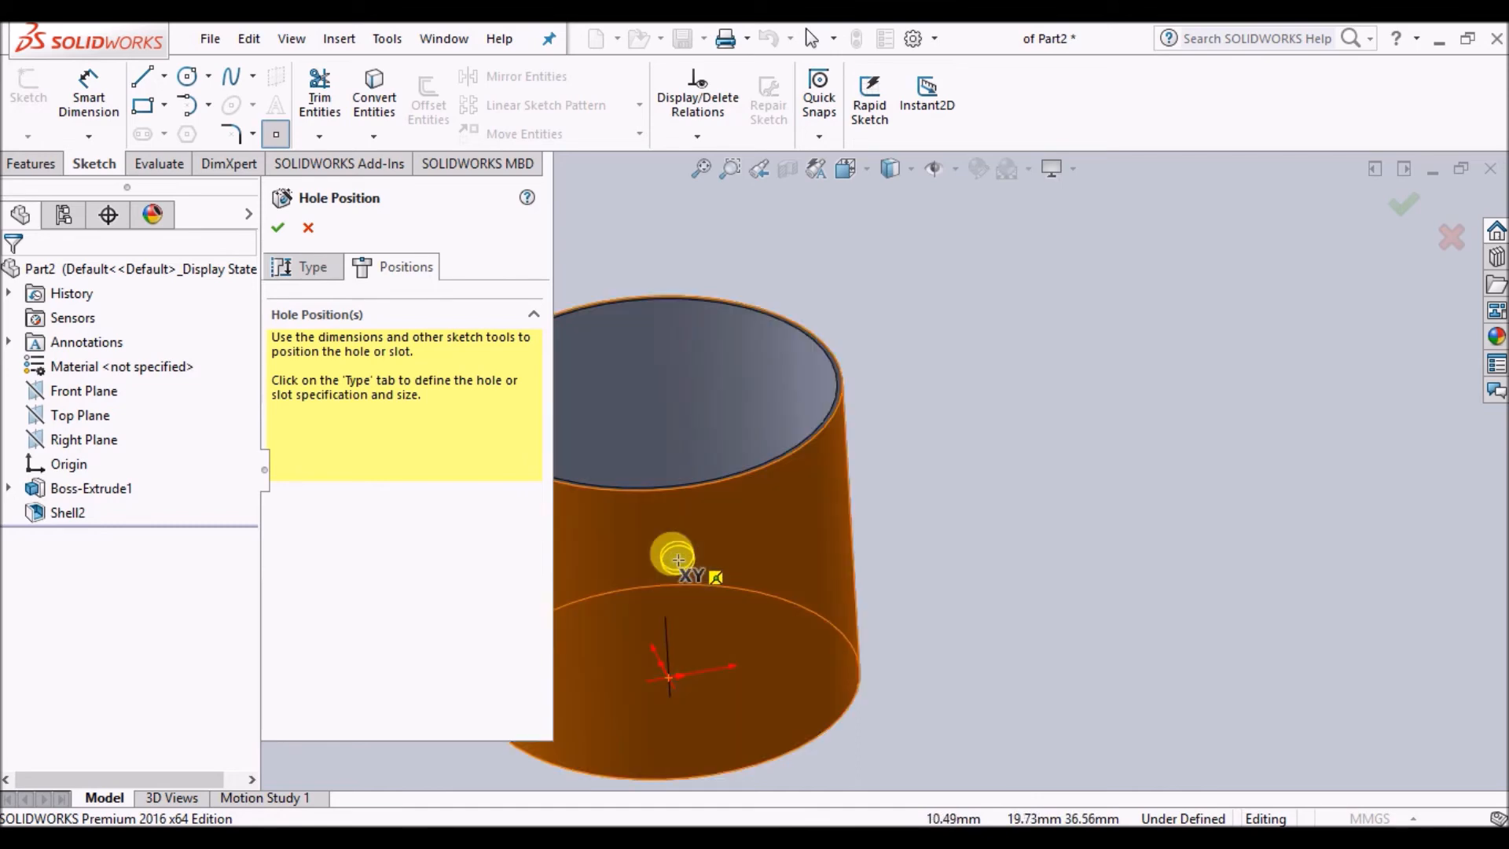
{"action": "left_click", "coordinate": [678, 560]}
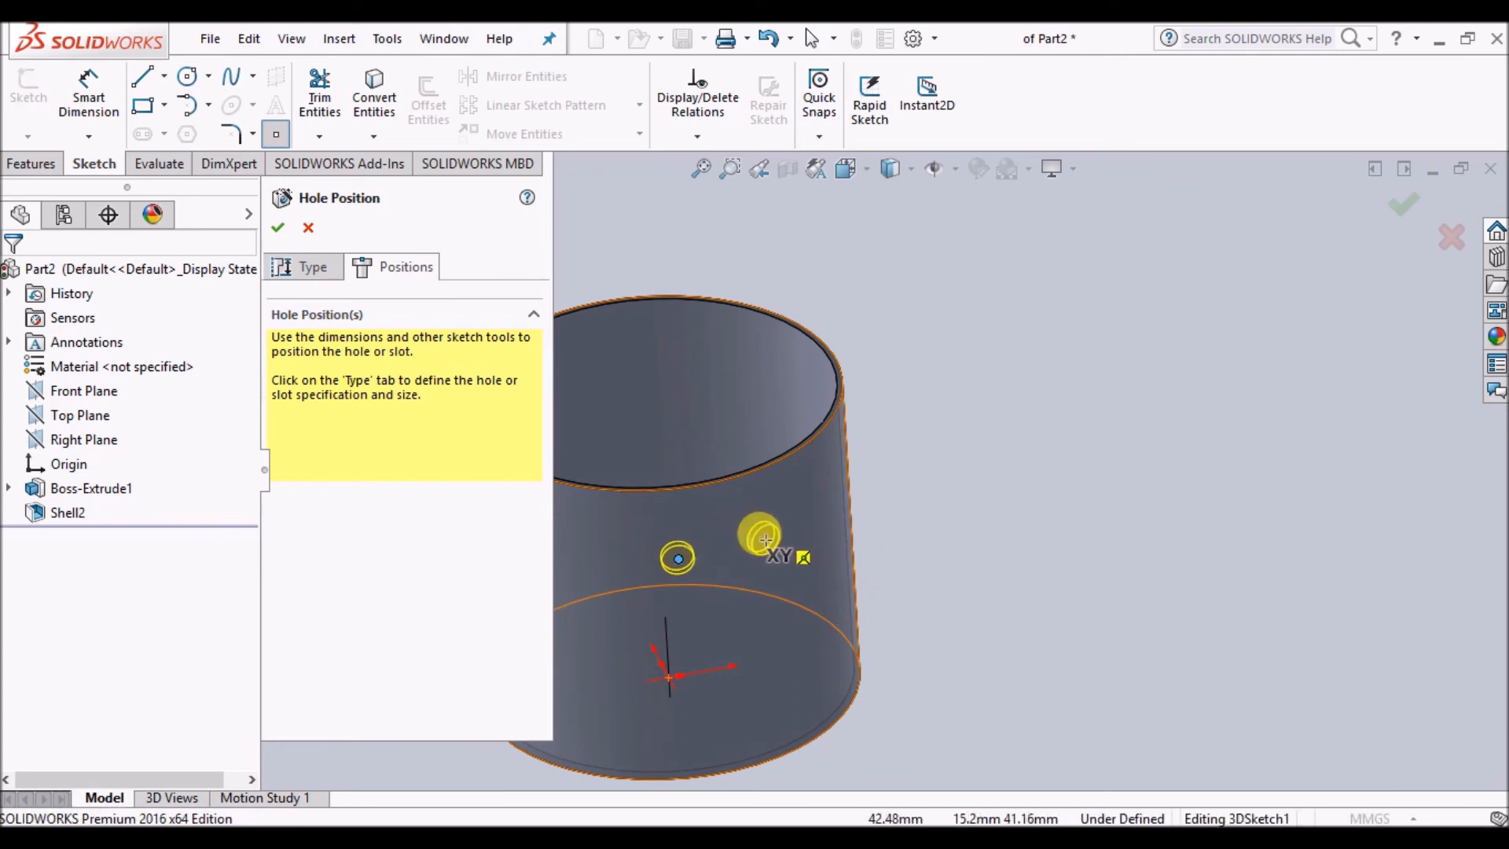
{"action": "left_click", "coordinate": [765, 539]}
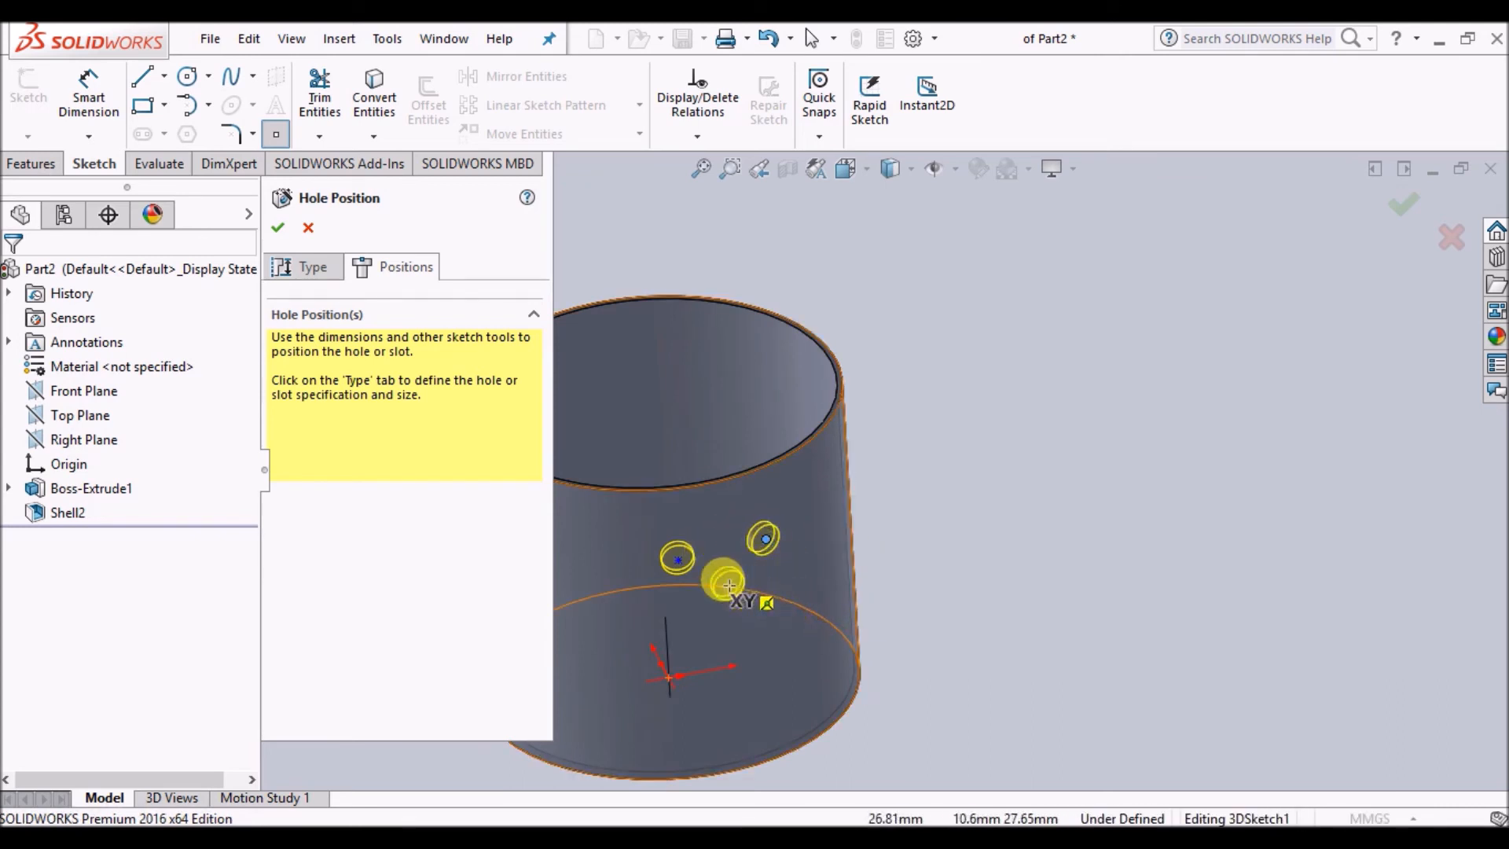
{"action": "key", "text": "Escape"}
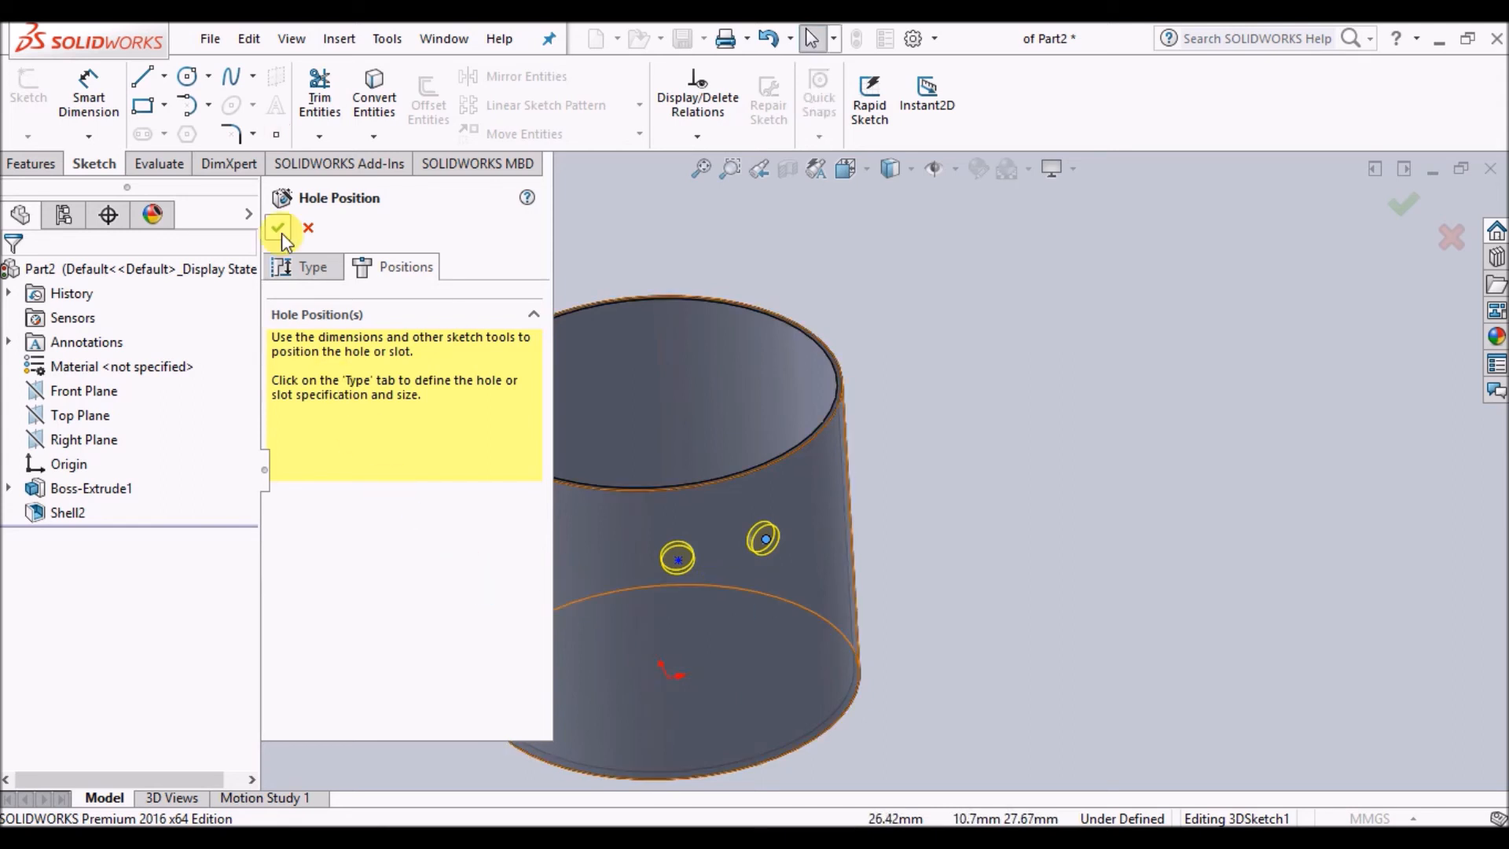
{"action": "left_click", "coordinate": [279, 230]}
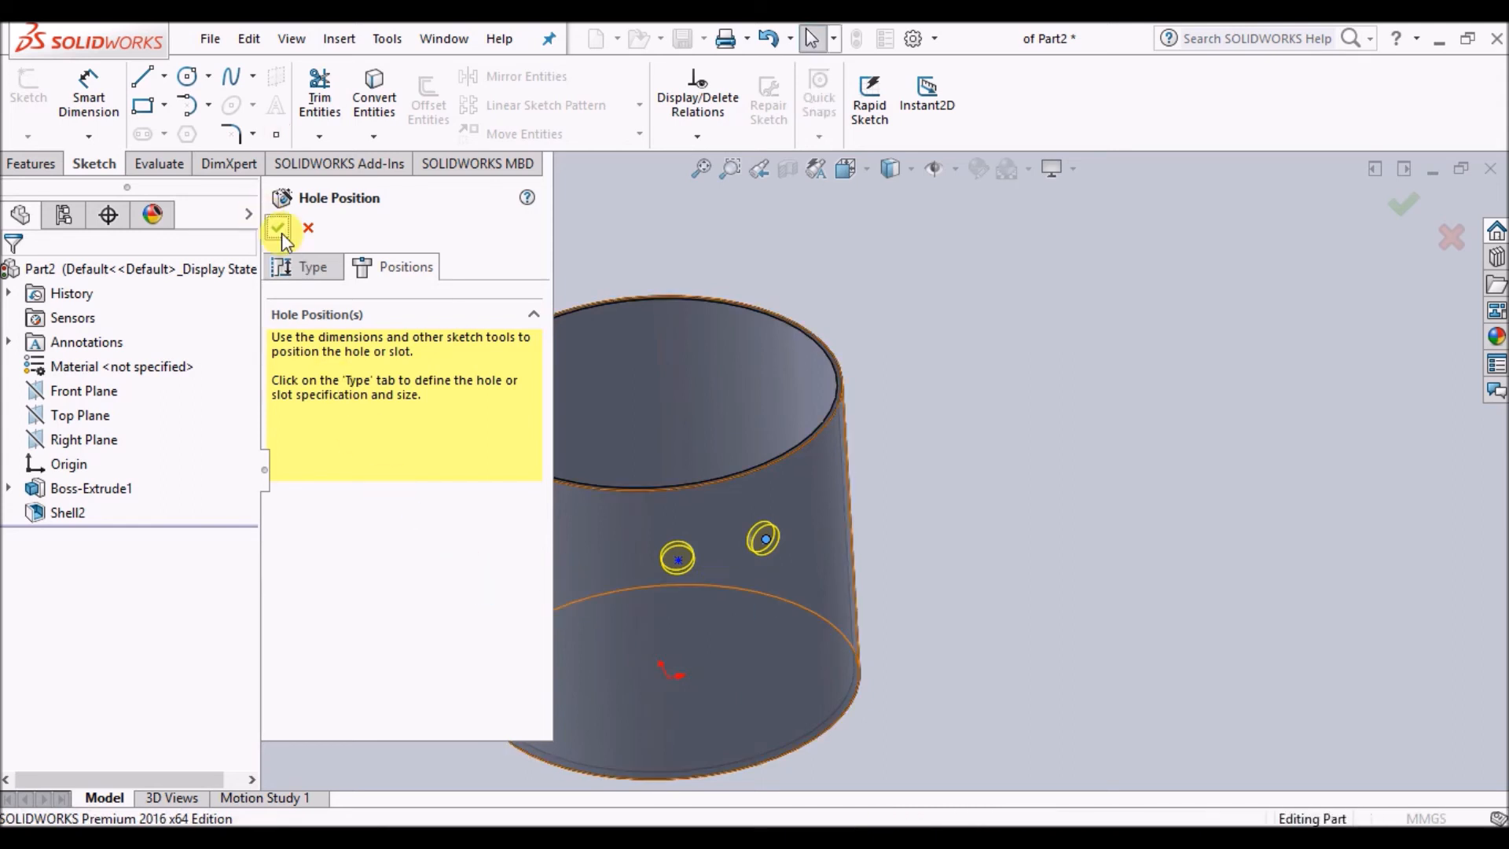
{"action": "middle_click_drag", "start_coordinate": [1006, 473], "coordinate": [979, 519]}
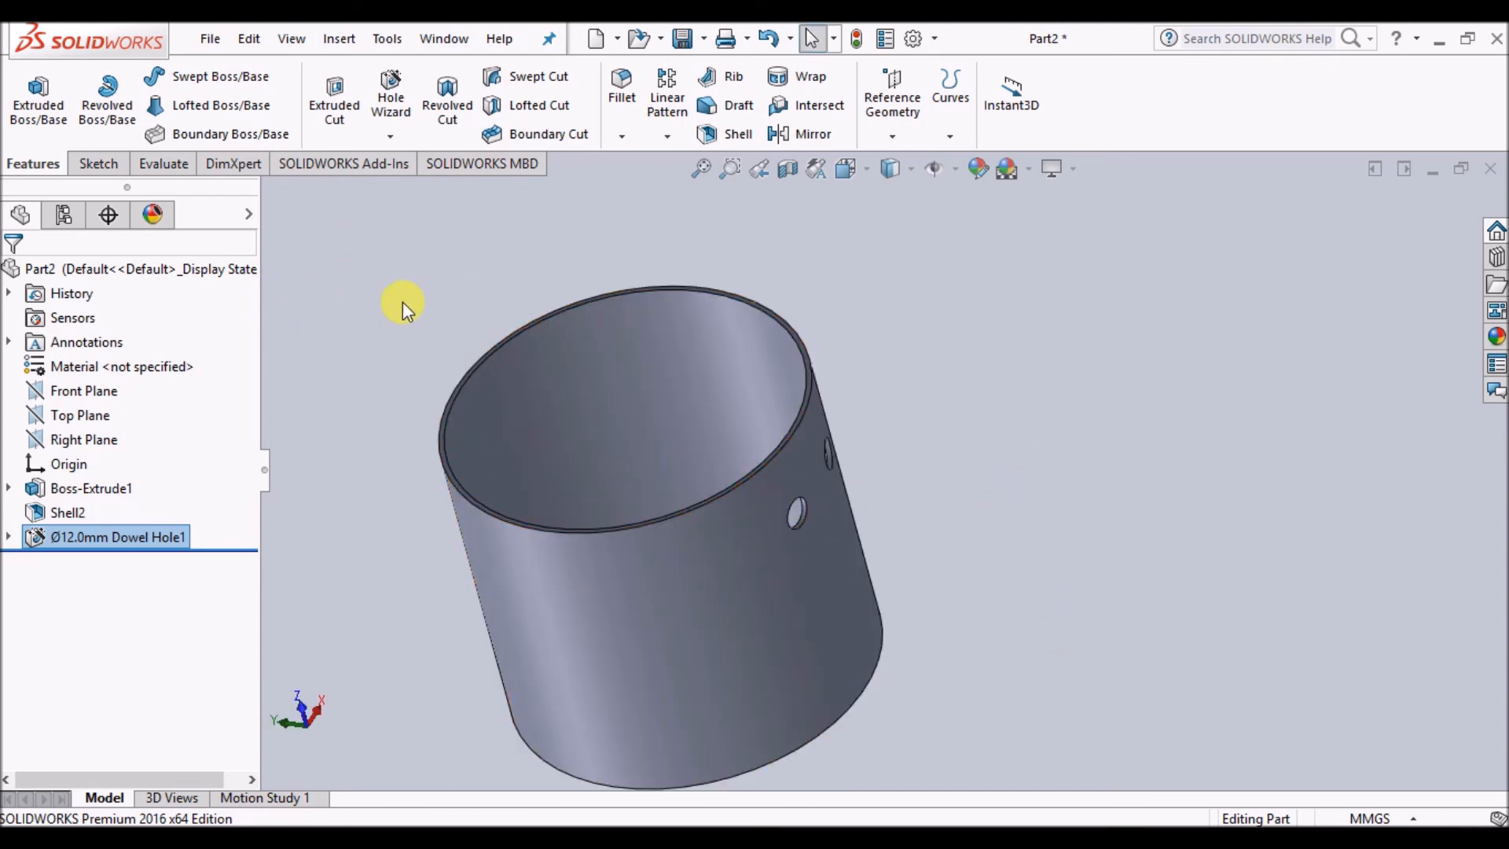
Step: Review the Hole Wizard's dowel hole settings and end condition options, and inspect the two holes in the cylinder wall
{"action": "left_click", "coordinate": [393, 94]}
{"action": "scroll", "coordinate": [515, 519], "scroll_direction": "down", "scroll_amount": 3}
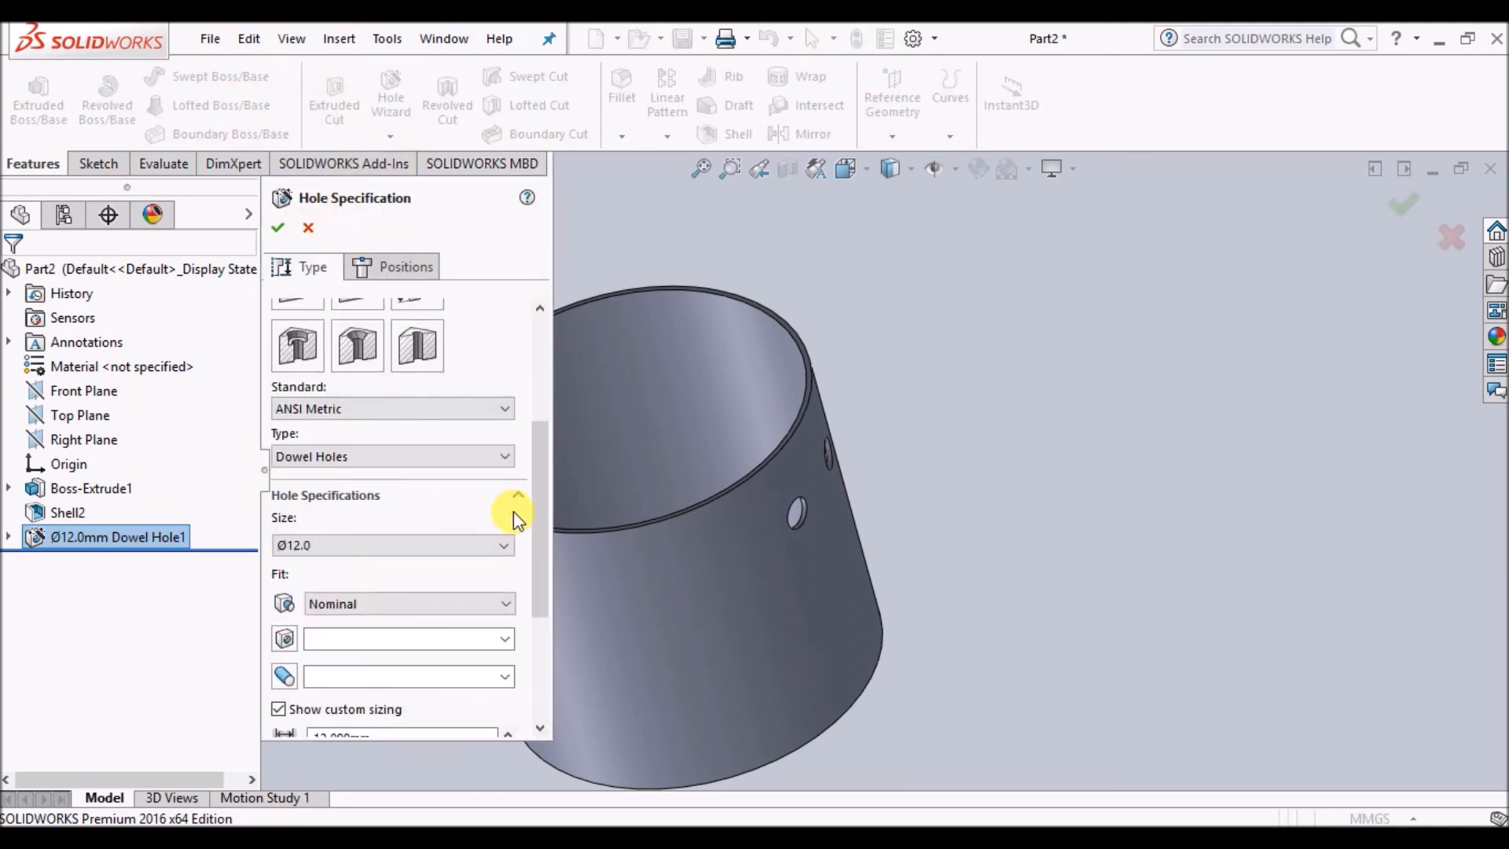
{"action": "scroll", "coordinate": [515, 515], "scroll_direction": "down", "scroll_amount": 2}
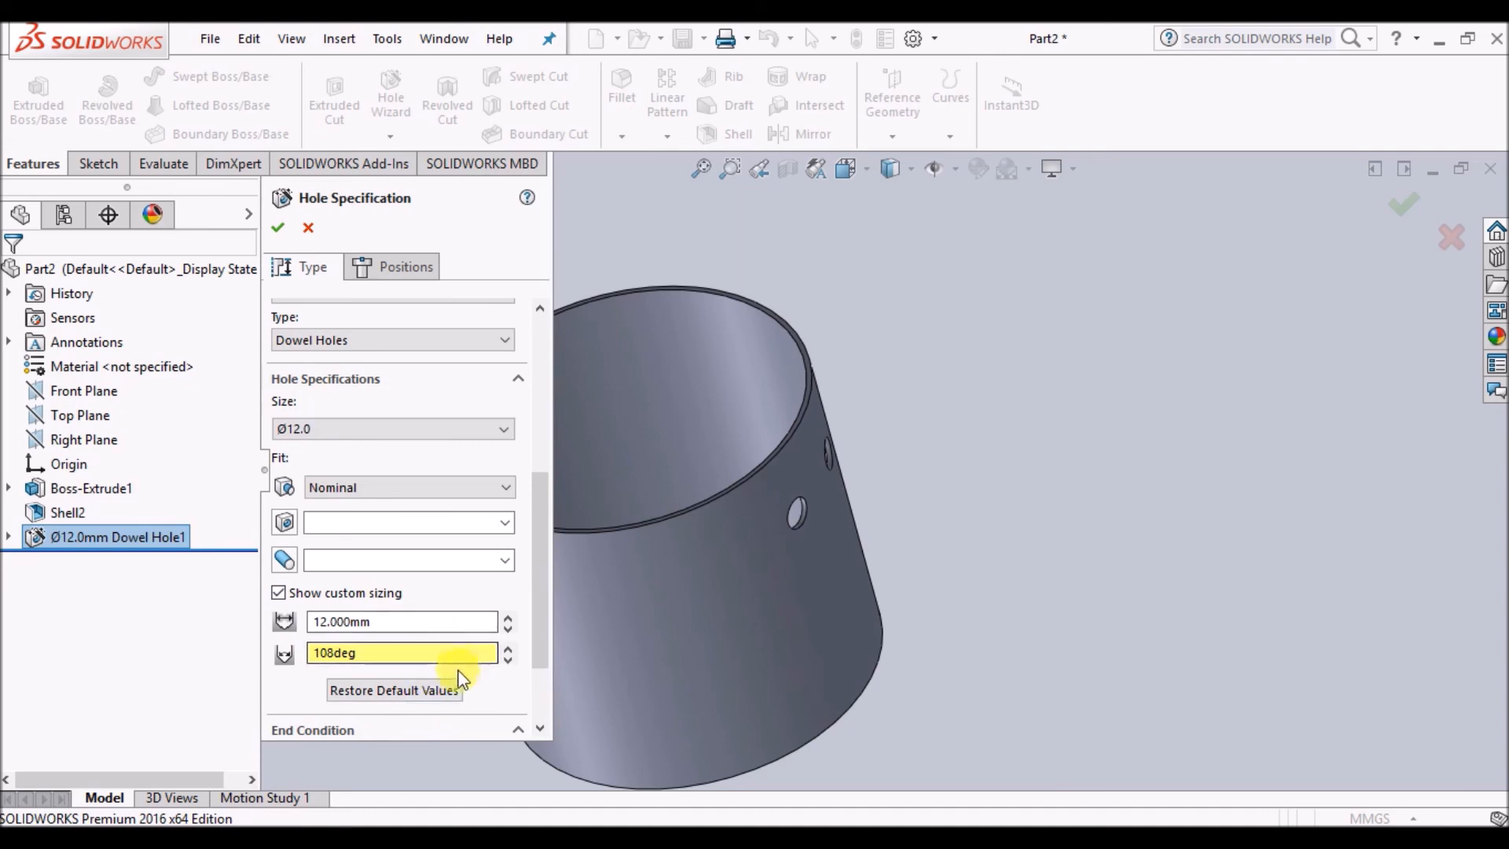
{"action": "scroll", "coordinate": [457, 678], "scroll_direction": "down", "scroll_amount": 2}
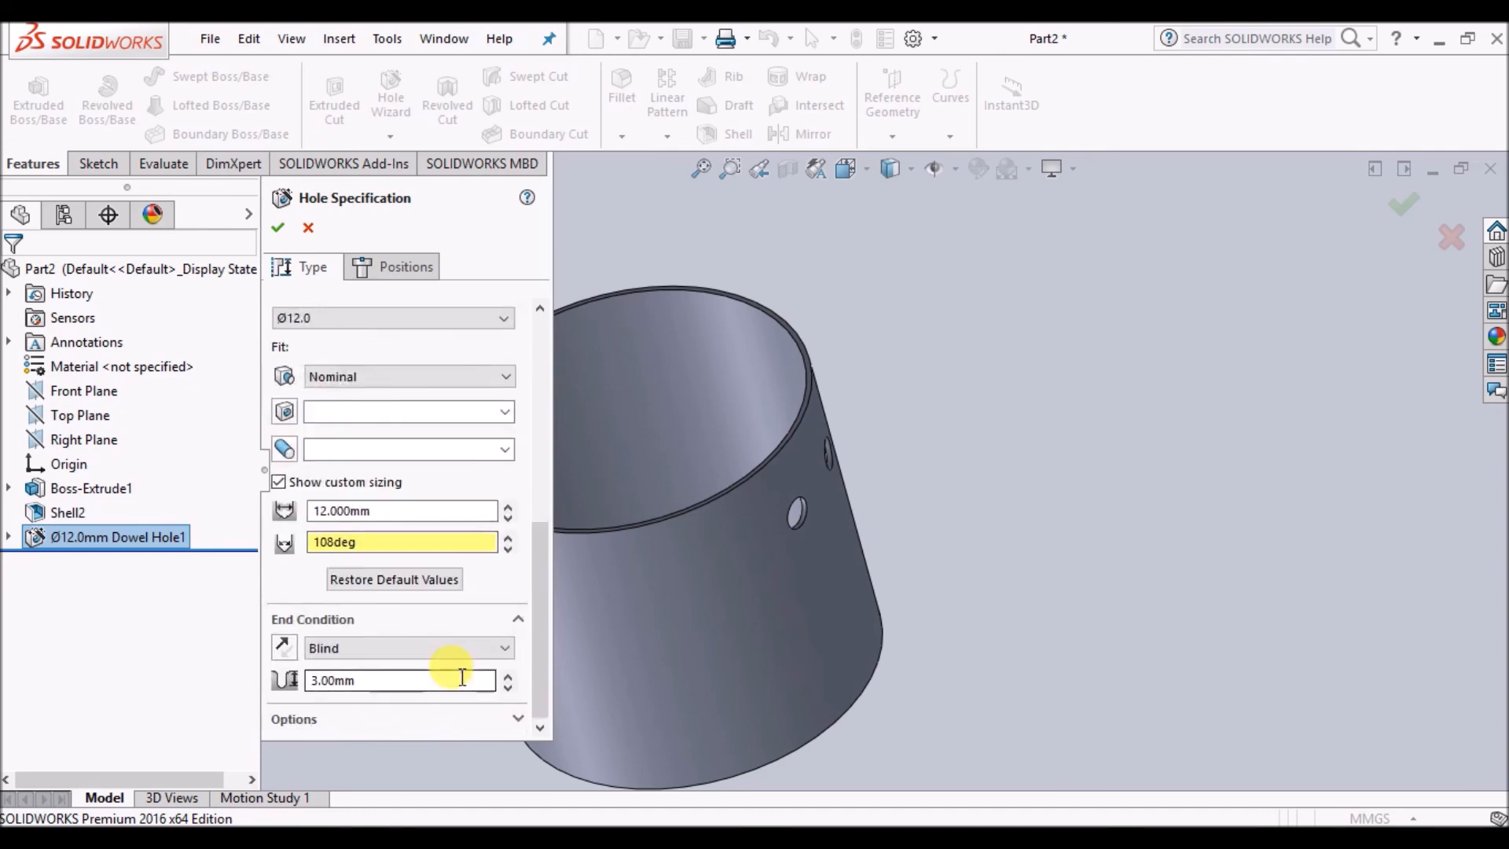
{"action": "left_click", "coordinate": [397, 660]}
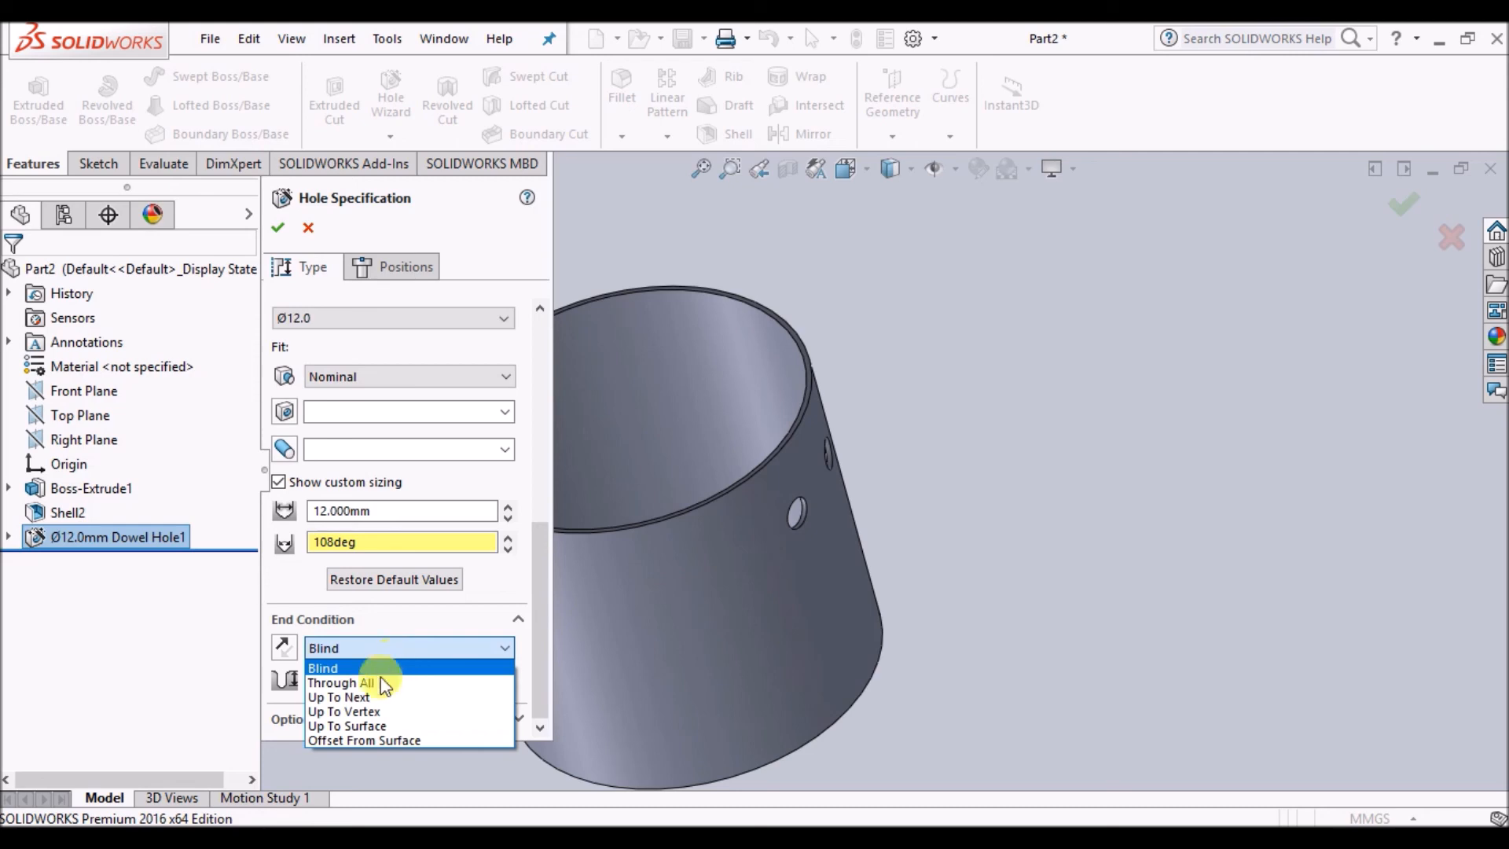
{"action": "left_click", "coordinate": [399, 646]}
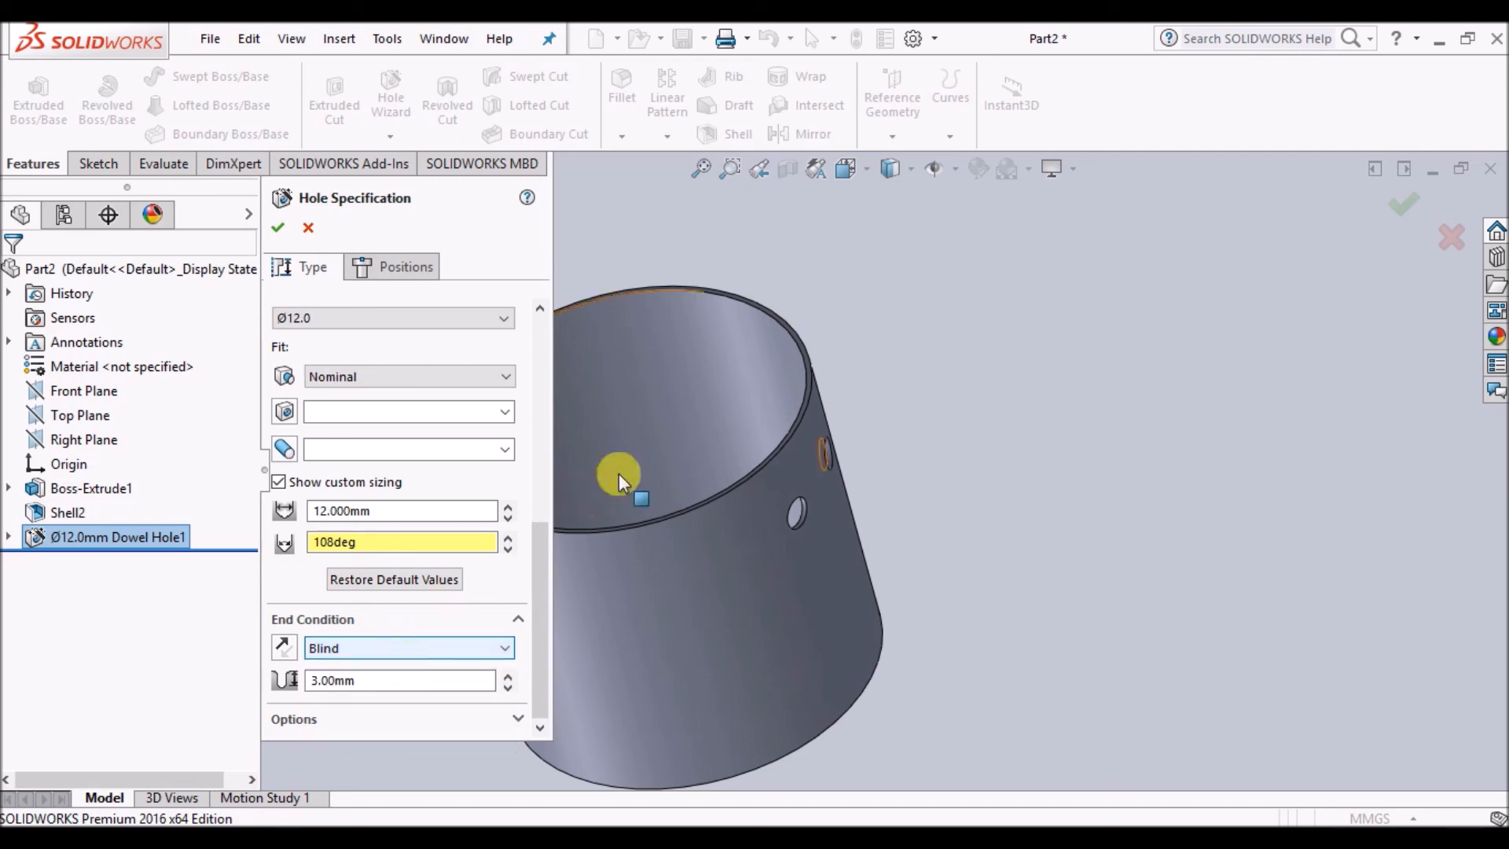
{"action": "left_click_drag", "start_coordinate": [541, 582], "coordinate": [565, 336]}
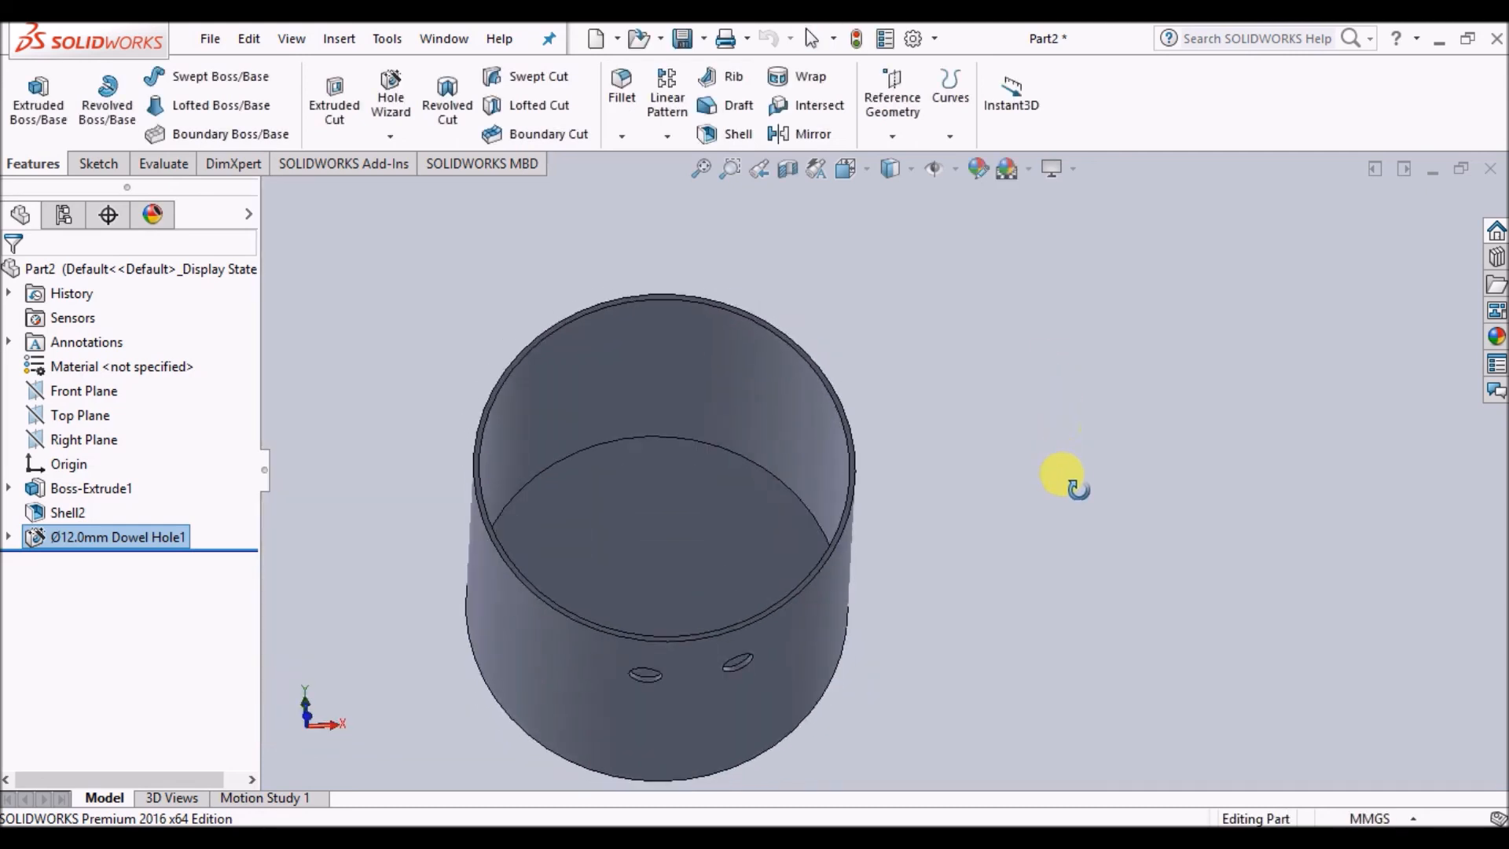
{"action": "middle_click_drag", "start_coordinate": [1075, 488], "coordinate": [1057, 275]}
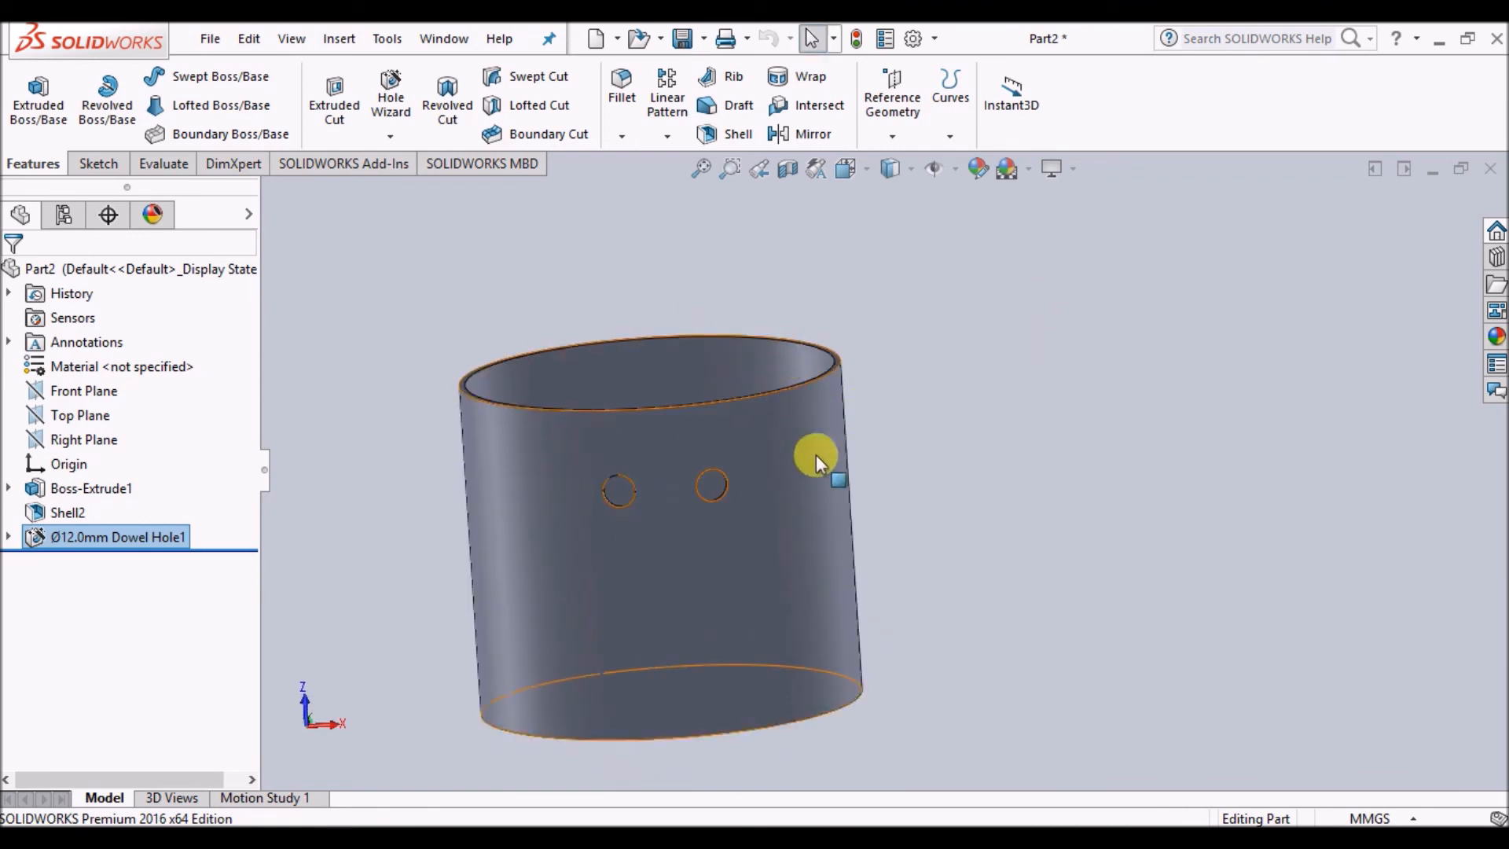
{"action": "middle_click_drag", "start_coordinate": [824, 522], "coordinate": [1016, 373]}
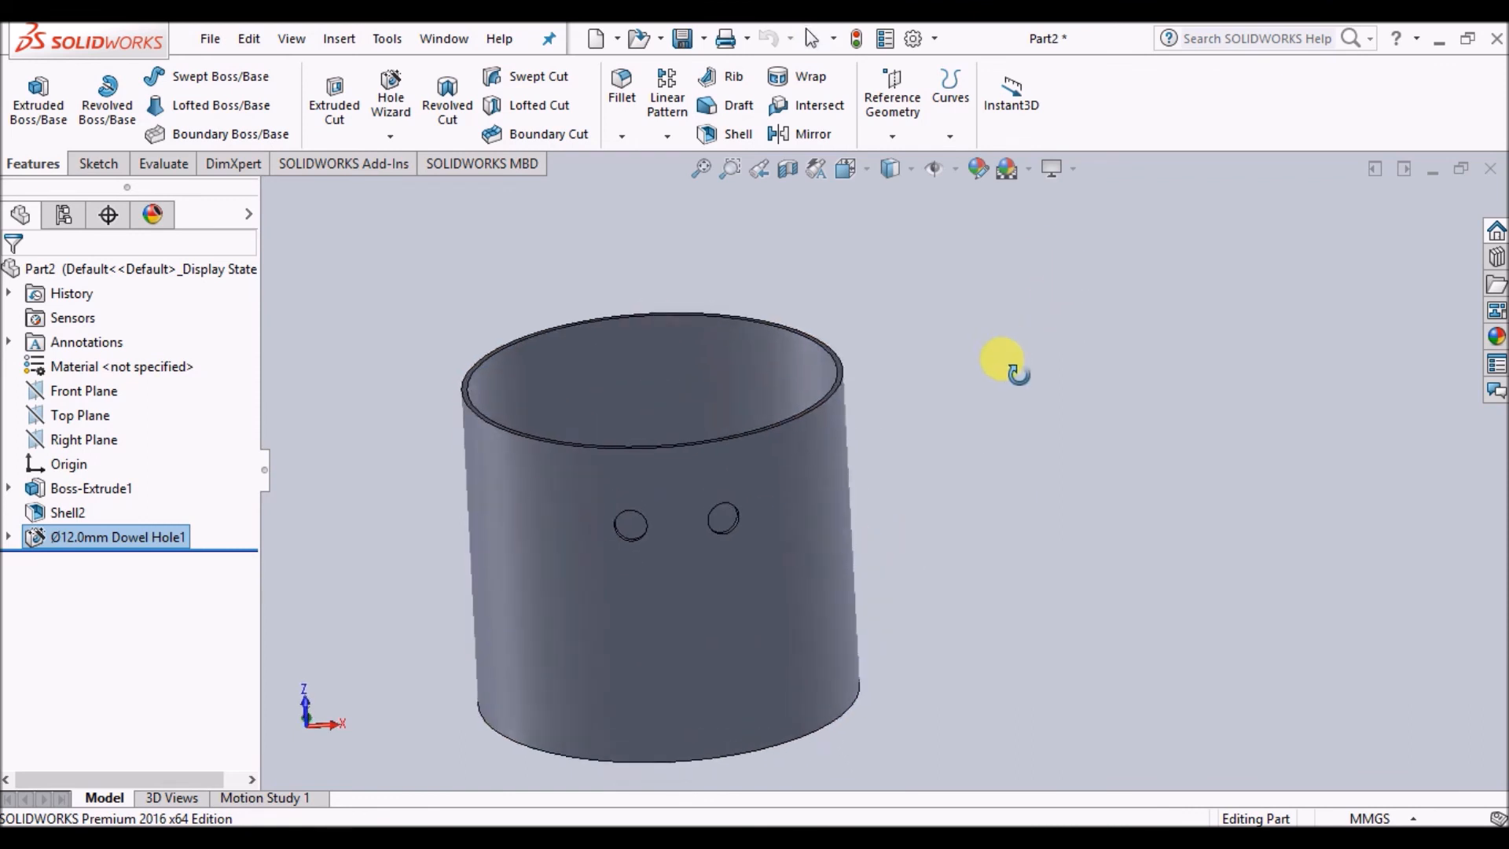